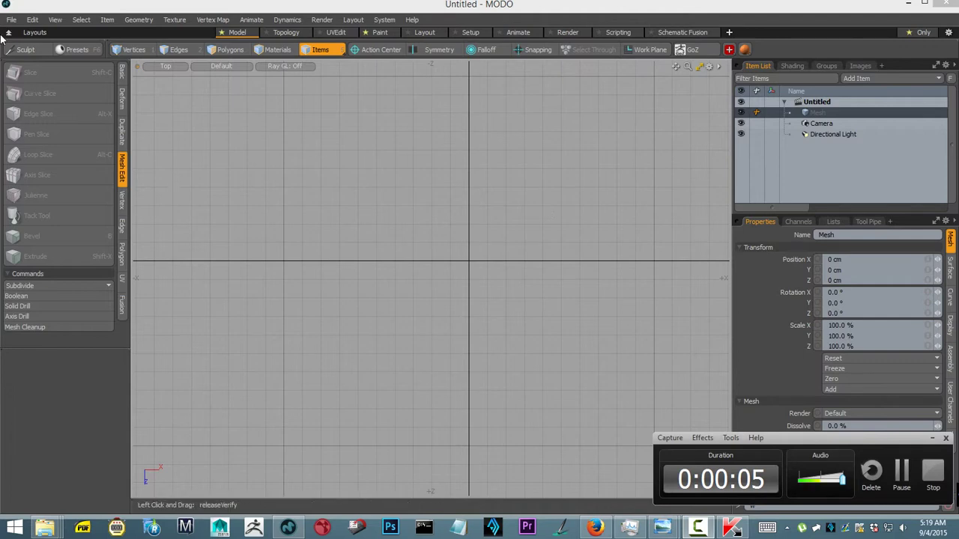
Create a cube primitive with about 9.46 cm sides near the origin in the Top view.
{"action": "left_click_drag", "start_coordinate": [588, 206], "coordinate": [515, 257], "text": "alt"}
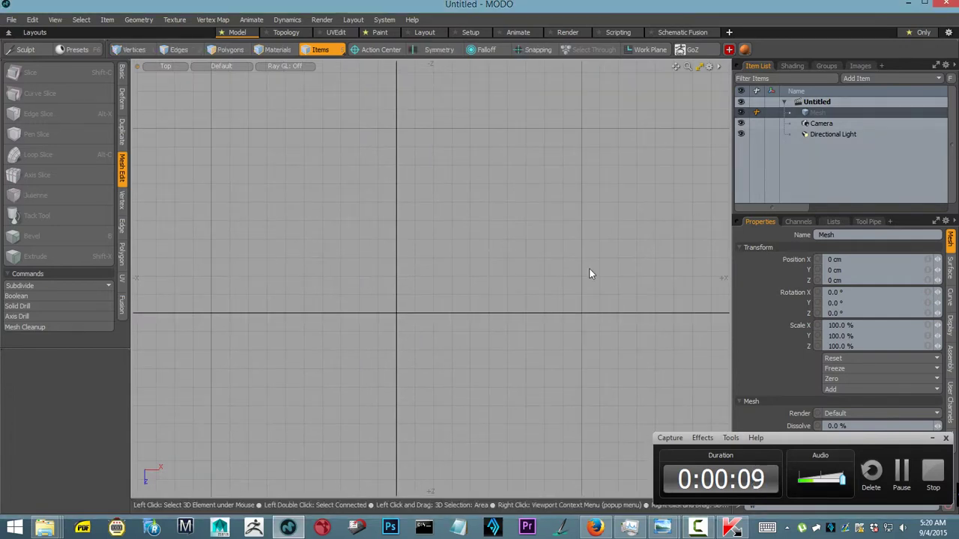
{"action": "left_click_drag", "start_coordinate": [464, 270], "coordinate": [583, 192], "text": "alt"}
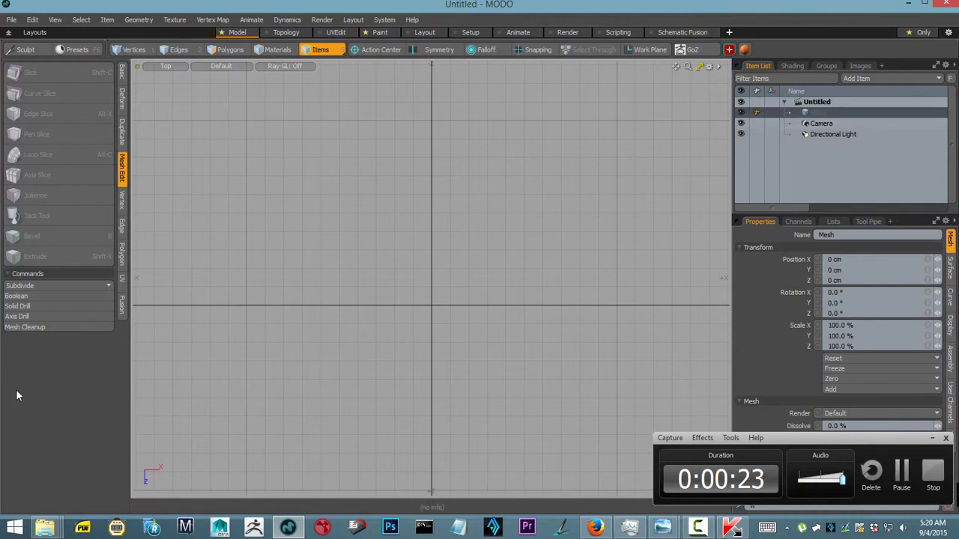
{"action": "left_click", "coordinate": [122, 73]}
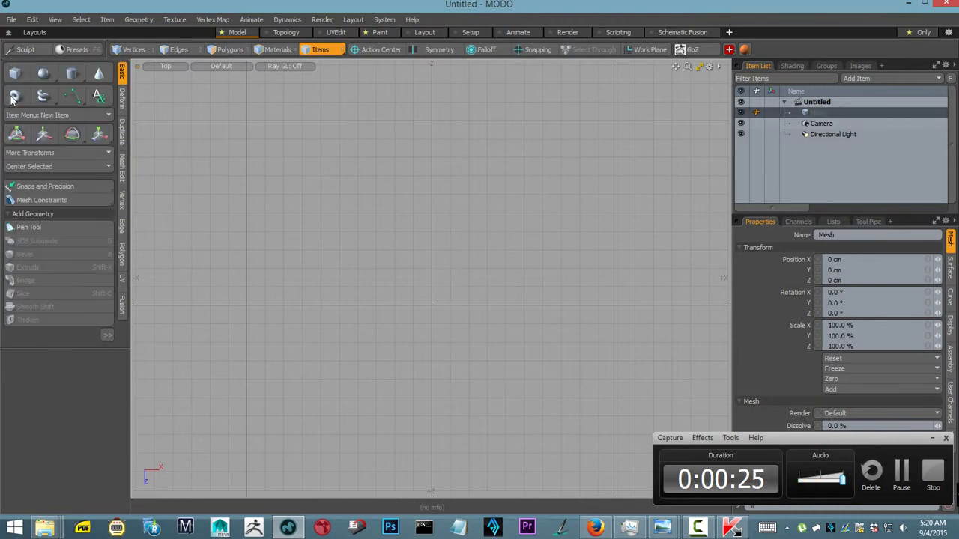
{"action": "left_click", "coordinate": [15, 73]}
{"action": "left_click_drag", "start_coordinate": [421, 235], "coordinate": [484, 332]}
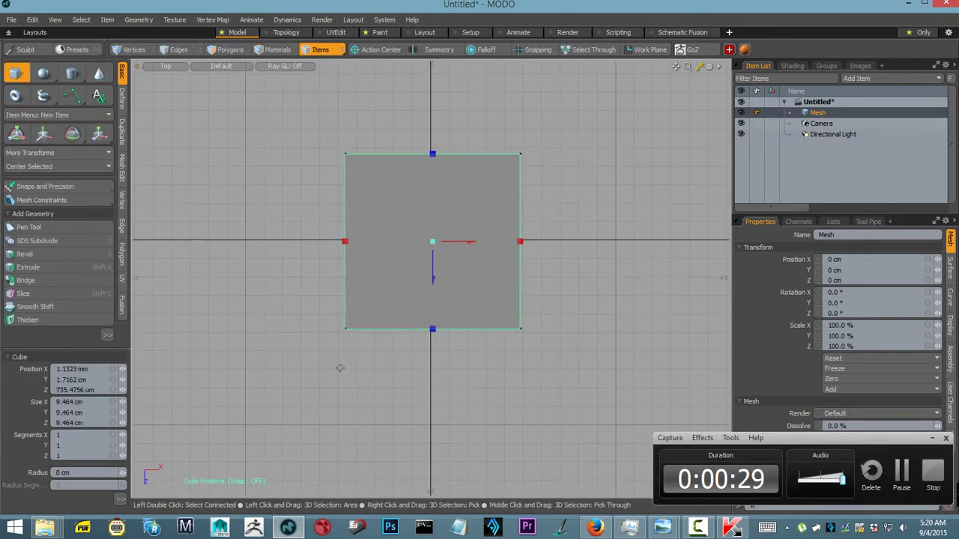
{"action": "left_click_drag", "start_coordinate": [559, 281], "coordinate": [554, 299], "text": "alt"}
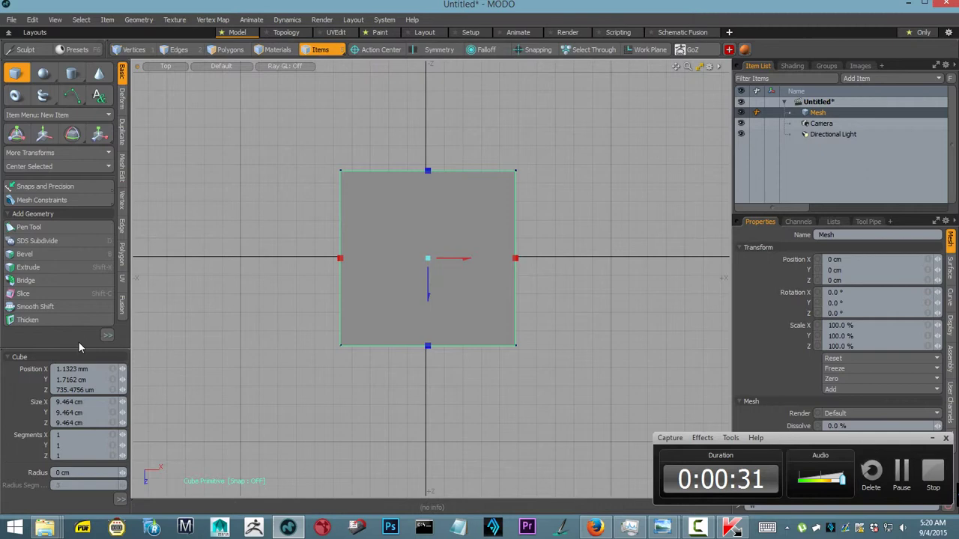
Center the cube at the origin by setting its X, Y and Z positions to 0 cm.
{"action": "left_click", "coordinate": [110, 368]}
{"action": "type", "text": "0"}
{"action": "key", "text": "Return"}
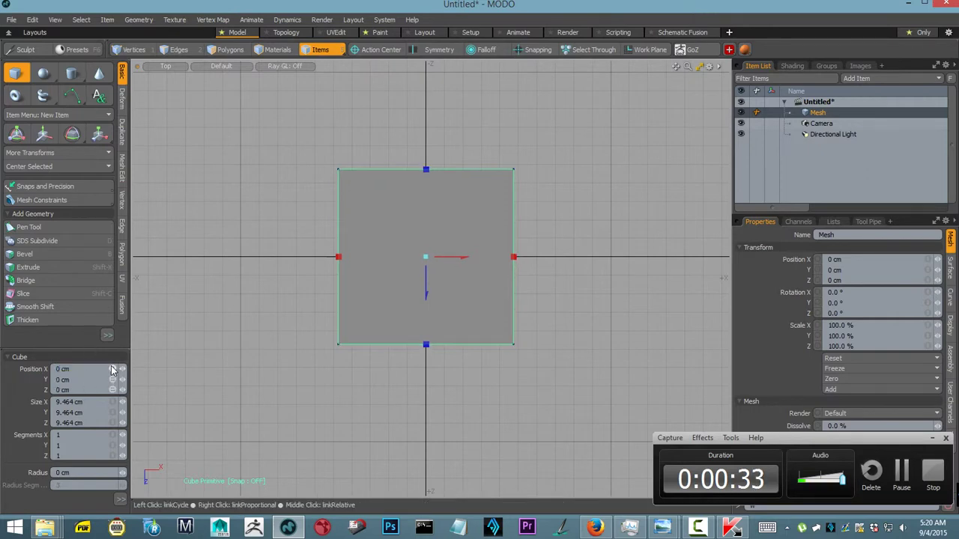
Switch to the Perspective view and flatten the cube into a plane by setting its Y size to 0.
{"action": "left_click_drag", "start_coordinate": [438, 209], "coordinate": [436, 143], "text": "alt"}
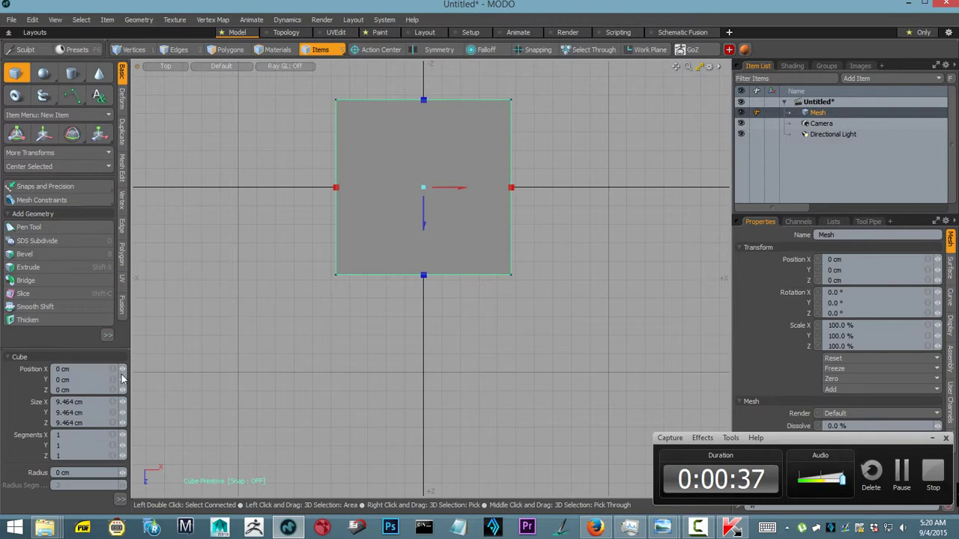
{"action": "middle_click_drag", "start_coordinate": [386, 206], "coordinate": [365, 218], "text": "alt"}
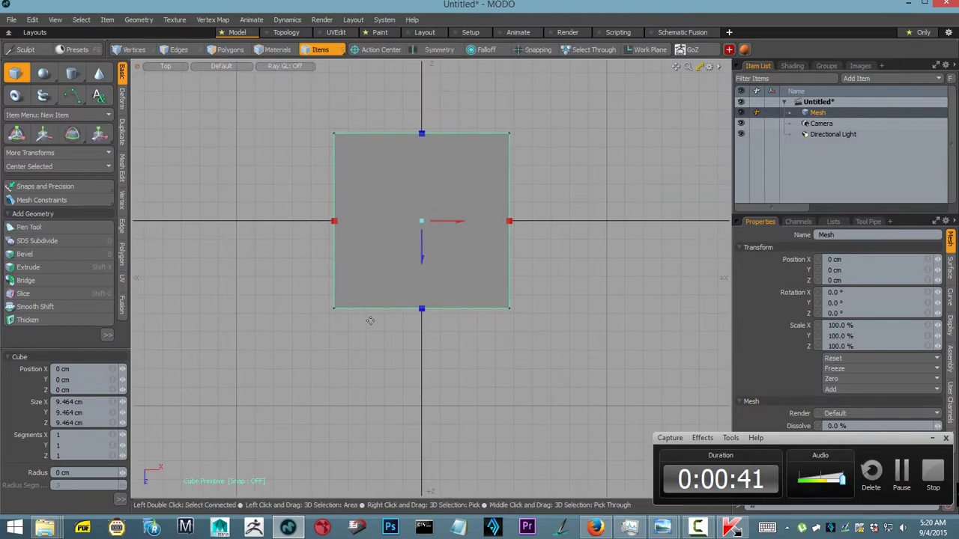
{"action": "left_click_drag", "start_coordinate": [300, 303], "coordinate": [304, 319], "text": "alt"}
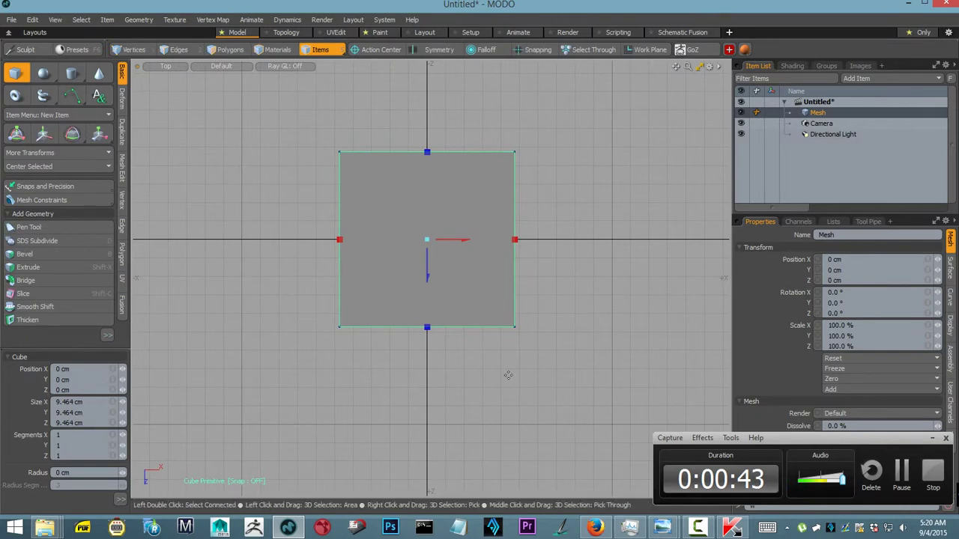
{"action": "key", "text": "ctrl+space"}
{"action": "left_click", "coordinate": [541, 351]}
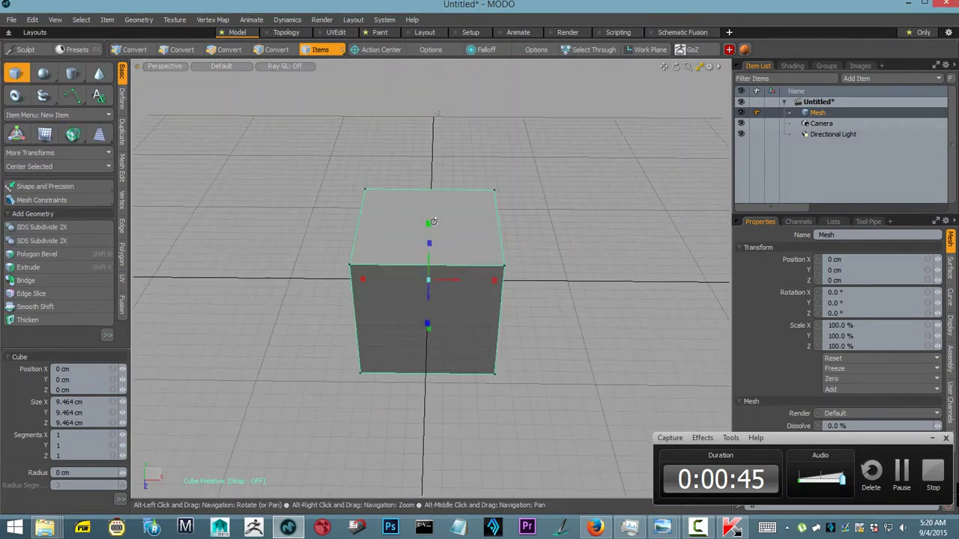
{"action": "left_click_drag", "start_coordinate": [420, 233], "coordinate": [421, 247], "text": "alt"}
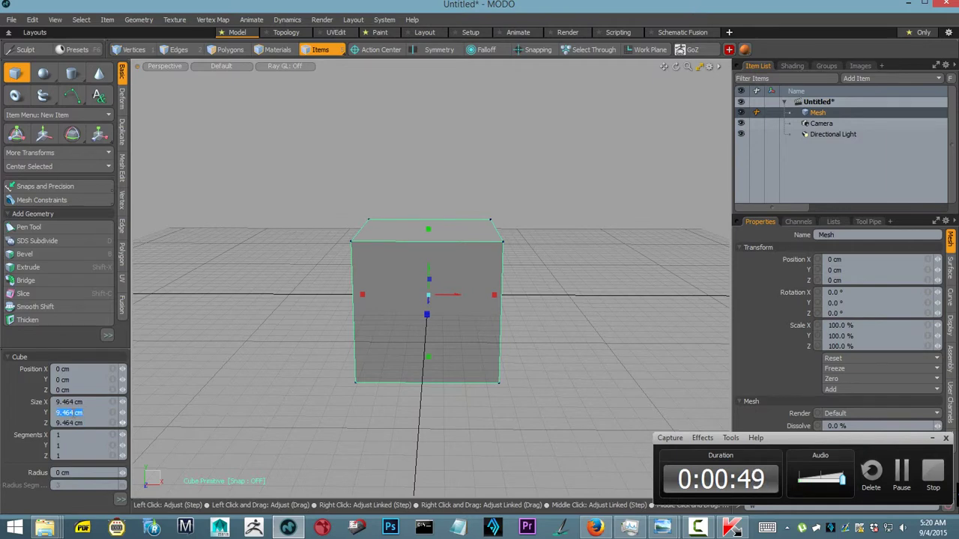
{"action": "type", "text": "0"}
{"action": "key", "text": "Return"}
Move the flat plane up along the Y axis by about 1.3 mm.
{"action": "key", "text": "w"}
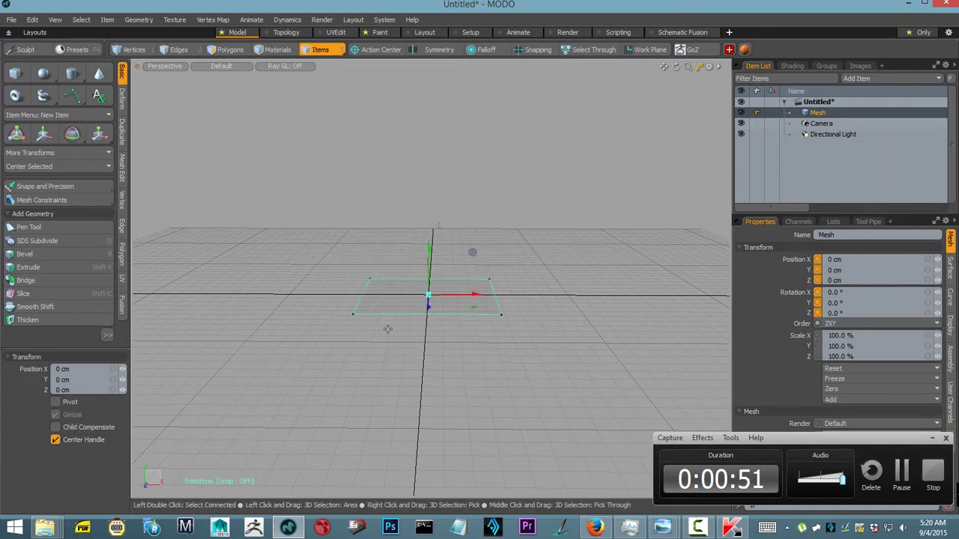
{"action": "left_click_drag", "start_coordinate": [429, 254], "coordinate": [429, 253]}
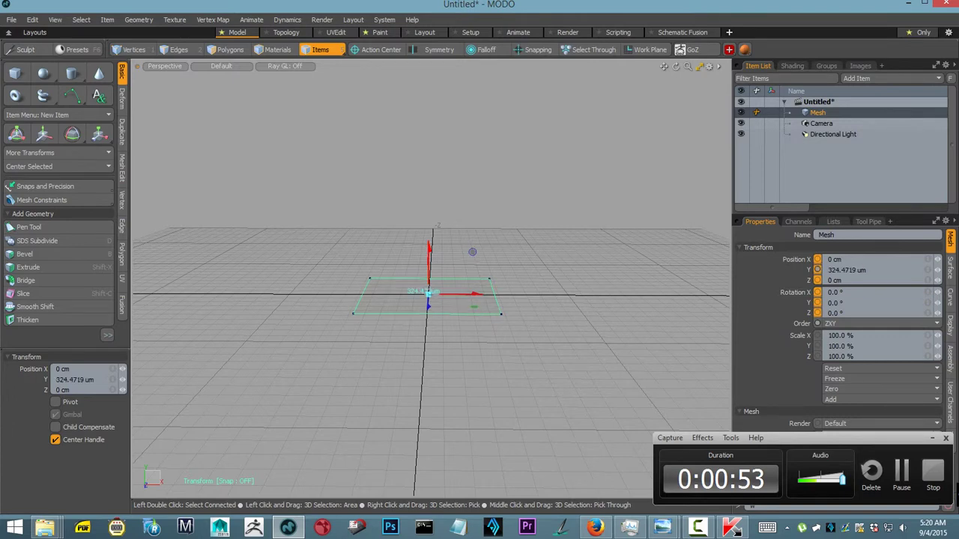
{"action": "left_click_drag", "start_coordinate": [428, 292], "coordinate": [428, 291]}
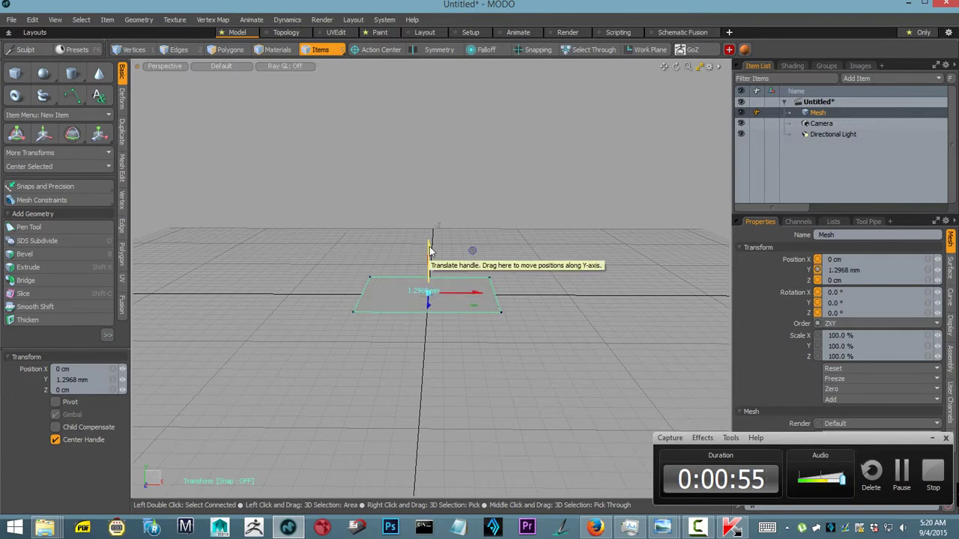
{"action": "left_click_drag", "start_coordinate": [430, 252], "coordinate": [439, 262], "text": "alt"}
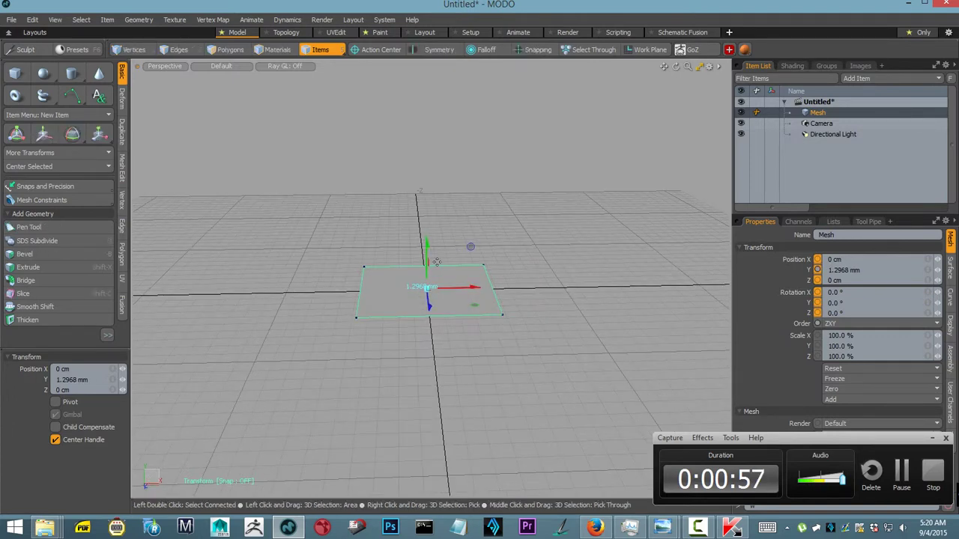
Assign the plane a material named ImagePlane with its diffuse amount set to 100%.
{"action": "key", "text": "m"}
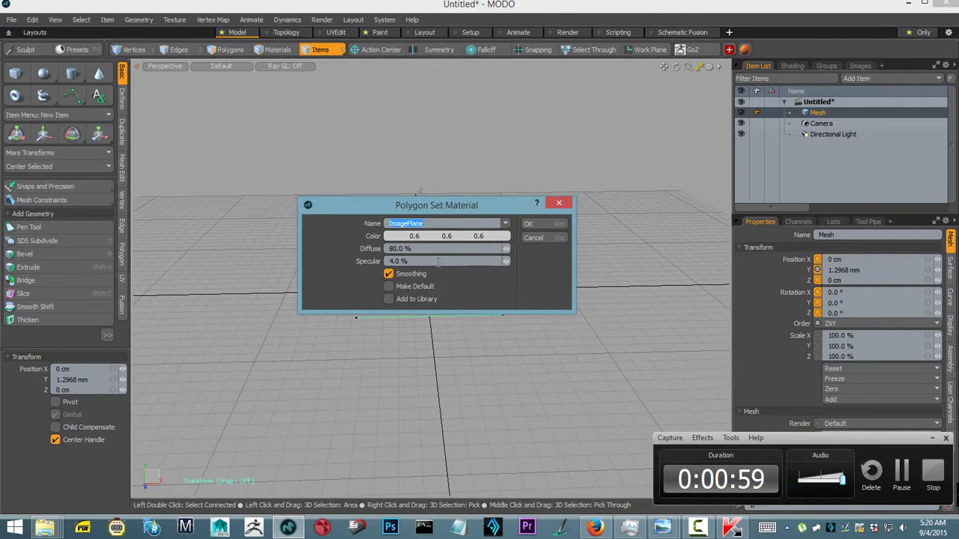
{"action": "double_click", "coordinate": [477, 249]}
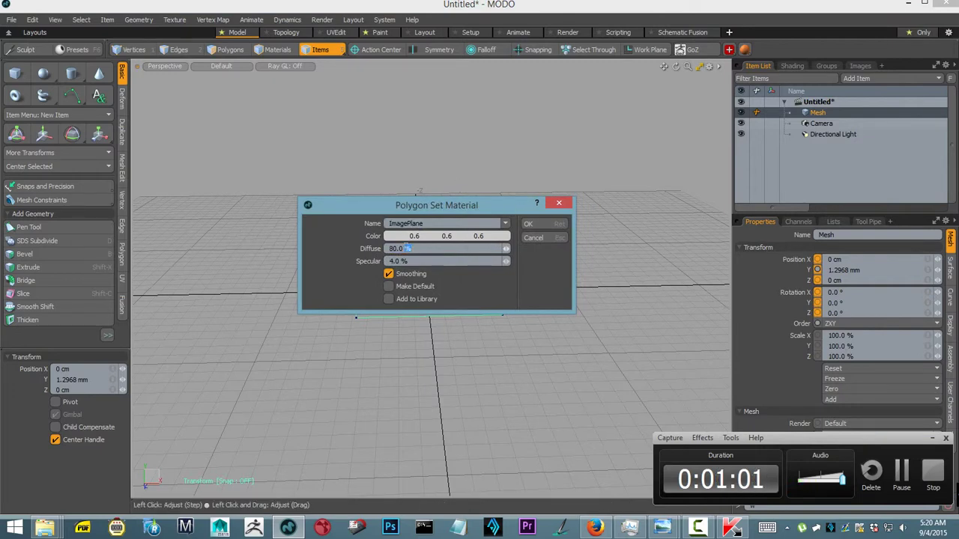
{"action": "type", "text": "100"}
{"action": "key", "text": "Return"}
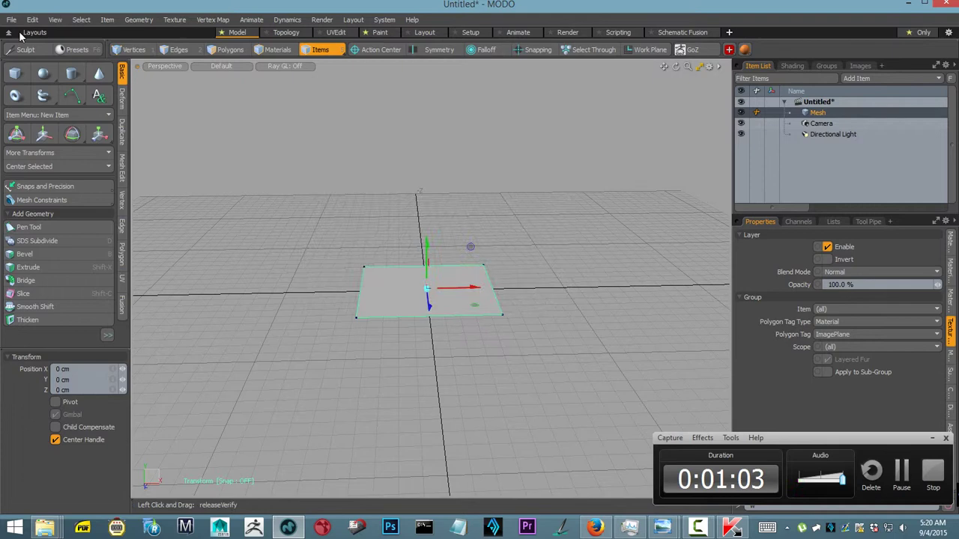
Rename the Mesh item to ImagePlane_01.
{"action": "left_click_drag", "start_coordinate": [323, 113], "coordinate": [325, 137], "text": "alt"}
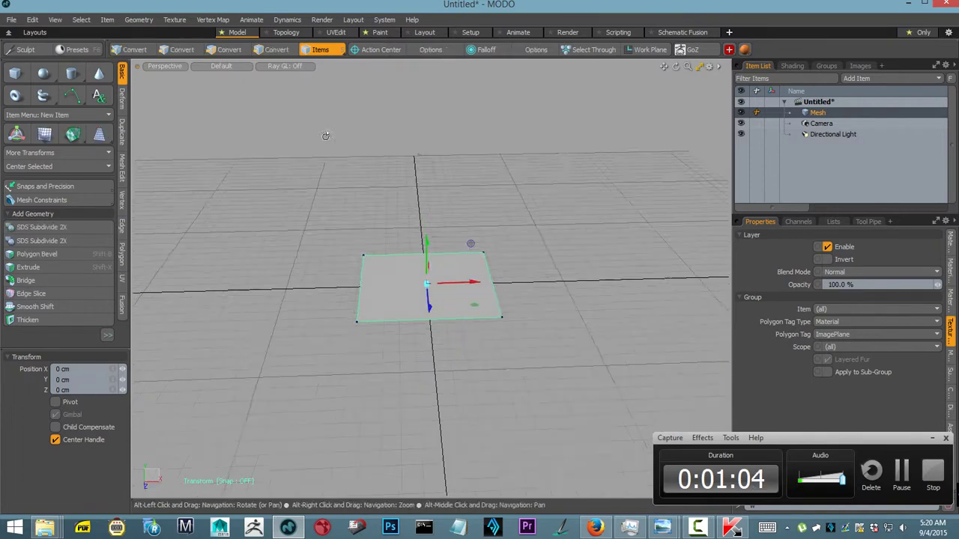
{"action": "right_click", "coordinate": [827, 114]}
{"action": "left_click", "coordinate": [820, 115]}
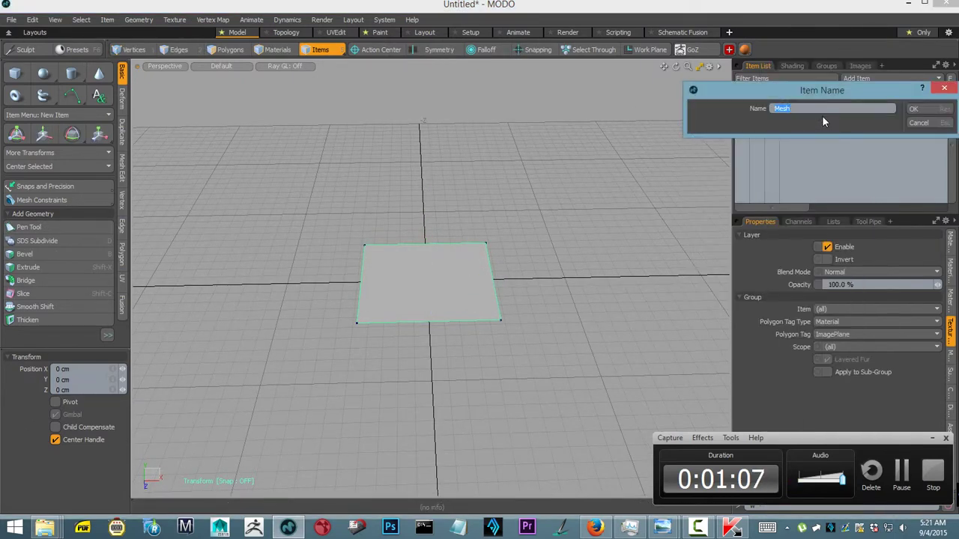
{"action": "type", "text": "Imapl"}
{"action": "key", "text": "BackSpace"}
{"action": "key", "text": "BackSpace"}
{"action": "type", "text": "ga"}
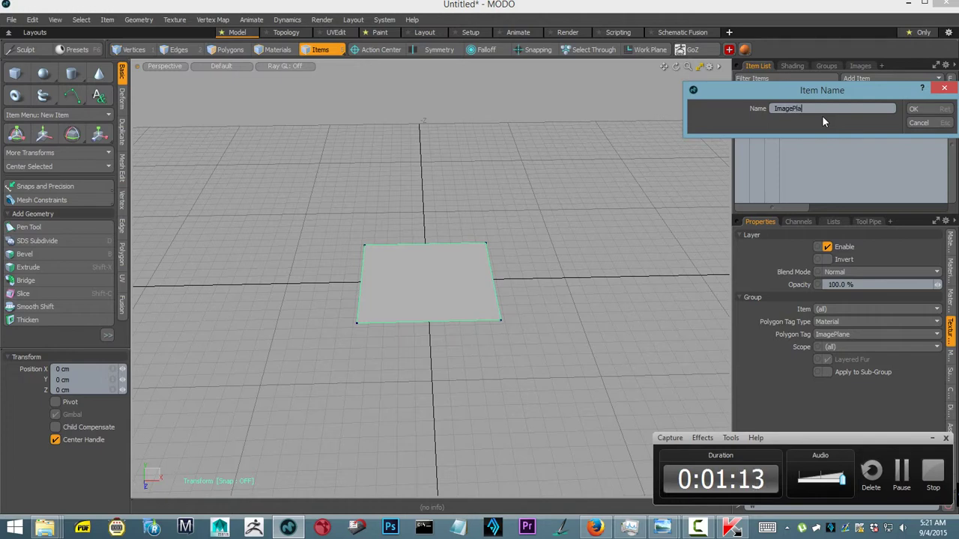
{"action": "type", "text": "Plane_01"}
{"action": "key", "text": "Return"}
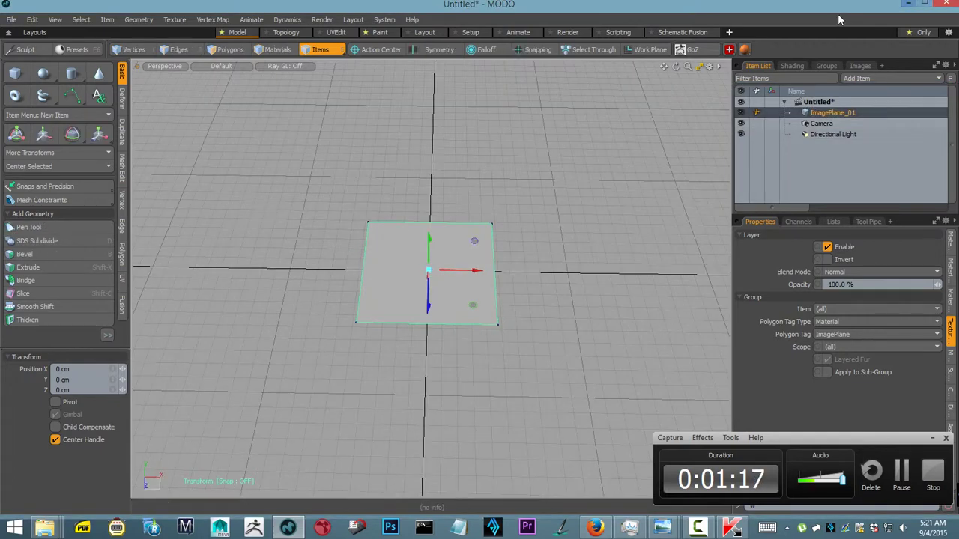
Add a Shader layer inside the ImagePlane material group in the shader tree.
{"action": "left_click", "coordinate": [792, 65]}
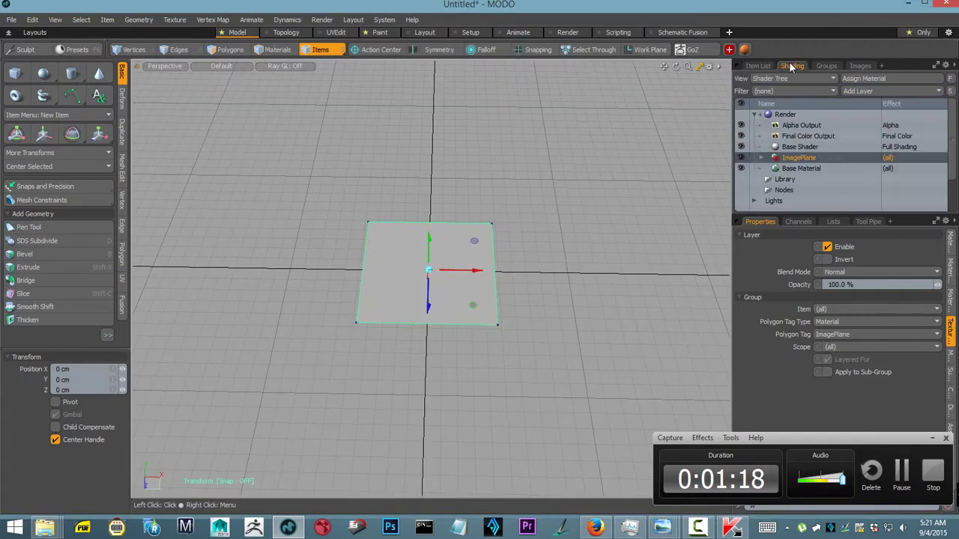
{"action": "left_click", "coordinate": [761, 159]}
{"action": "left_click", "coordinate": [857, 91]}
{"action": "mouse_move", "coordinate": [920, 185]}
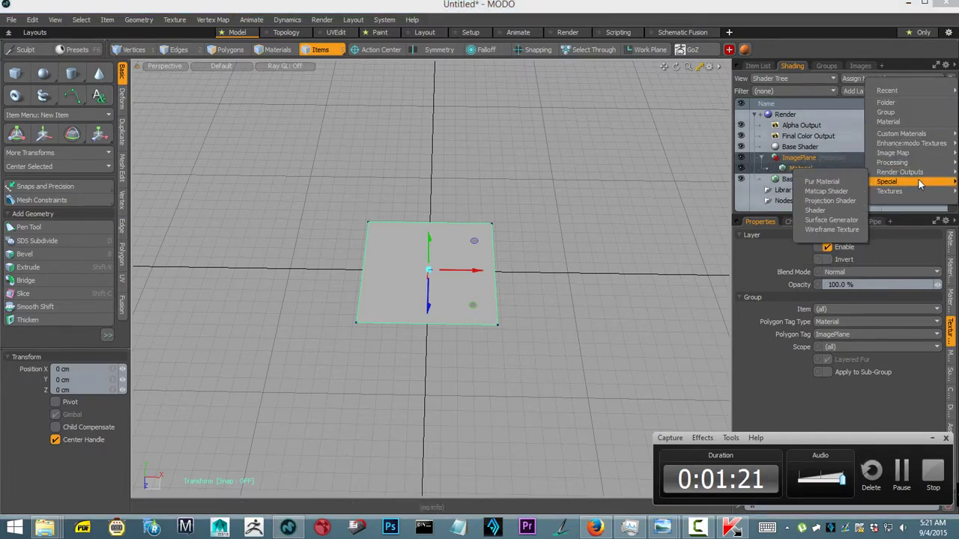
{"action": "left_click", "coordinate": [823, 211]}
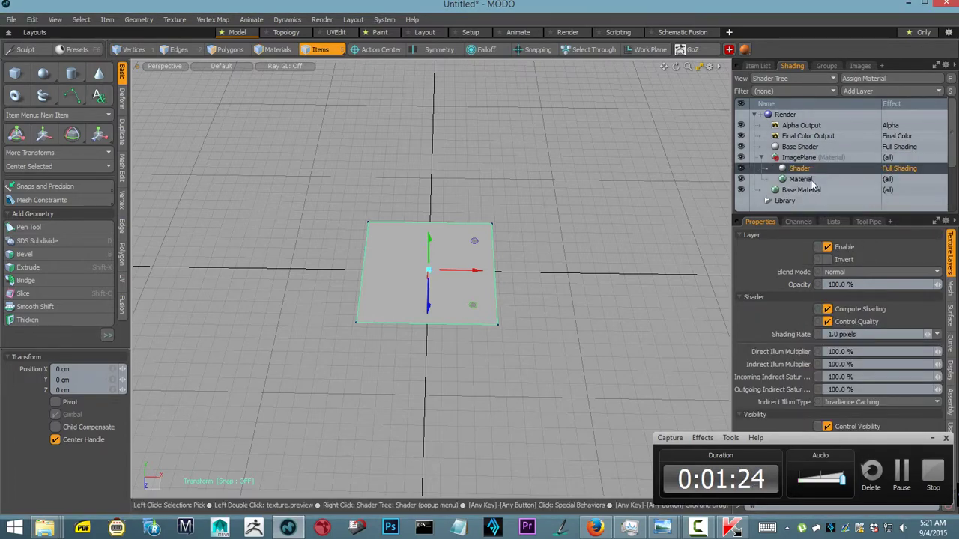
Load the luxury-single-story-modern-floor-plans JPG from the ref32 folder as an image map in the ImagePlane material group.
{"action": "left_click", "coordinate": [856, 90]}
{"action": "mouse_move", "coordinate": [856, 166]}
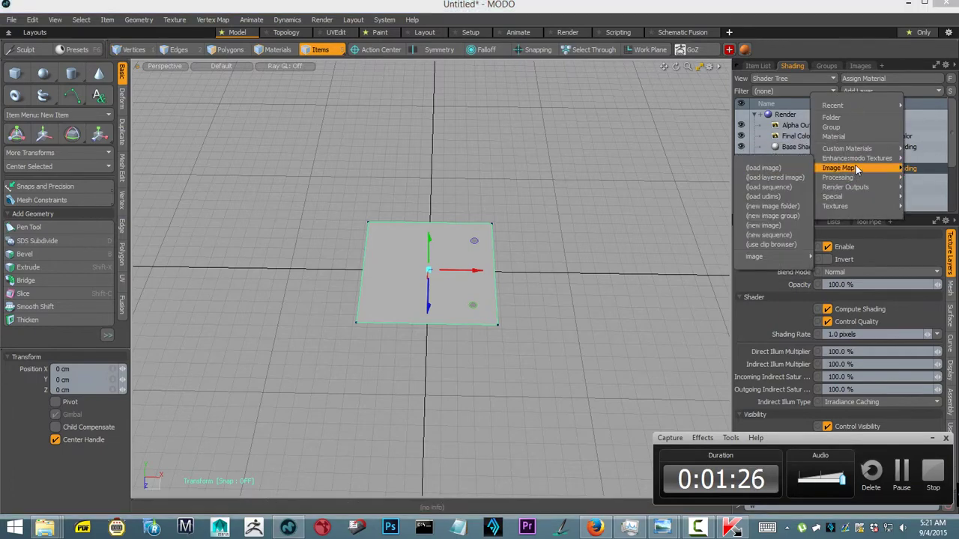
{"action": "left_click", "coordinate": [800, 170]}
{"action": "scroll", "coordinate": [506, 255], "scroll_direction": "down", "scroll_amount": 4}
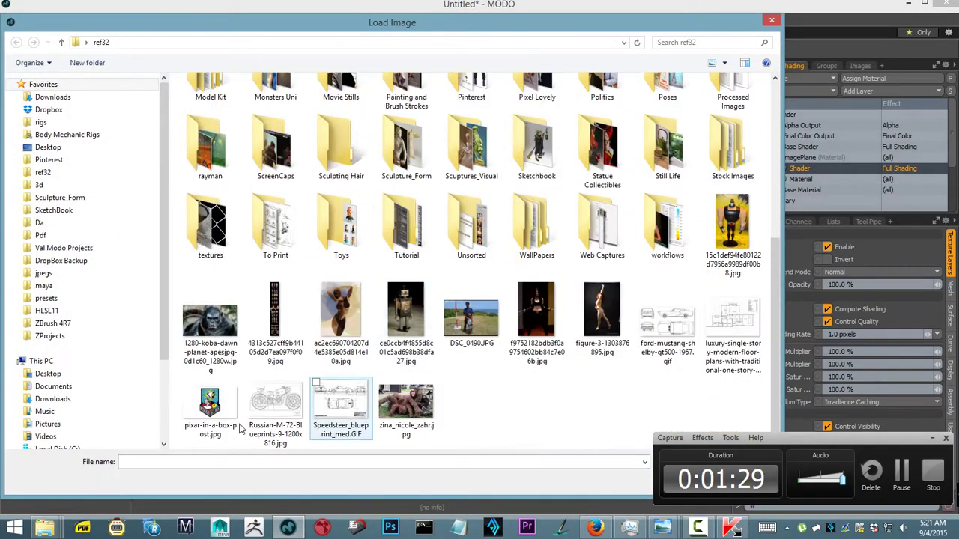
{"action": "left_click", "coordinate": [733, 322]}
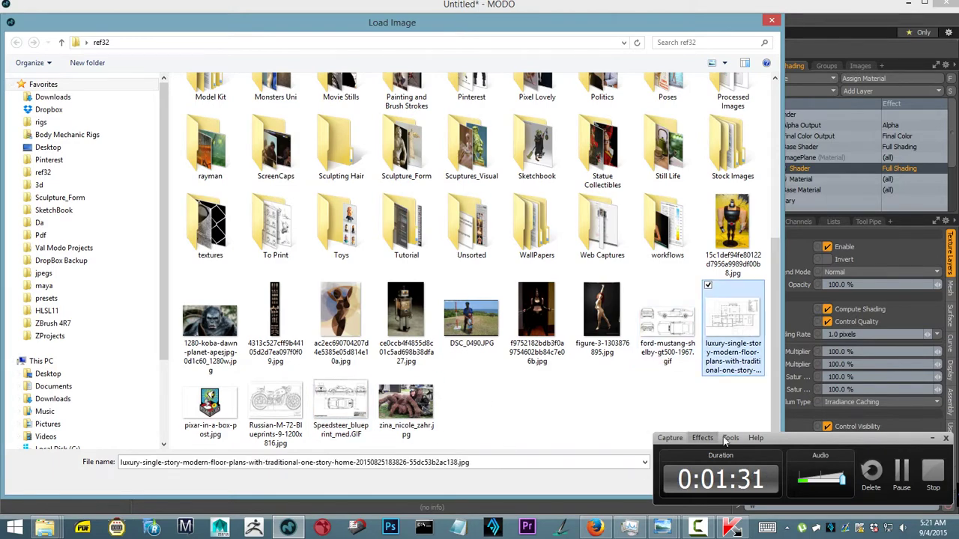
{"action": "left_click_drag", "start_coordinate": [805, 442], "coordinate": [787, 495]}
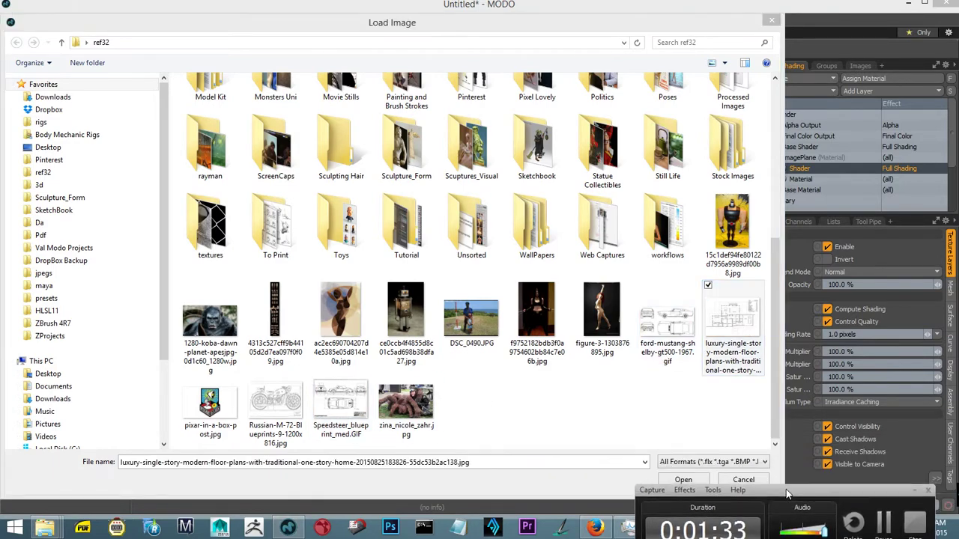
{"action": "left_click", "coordinate": [696, 482]}
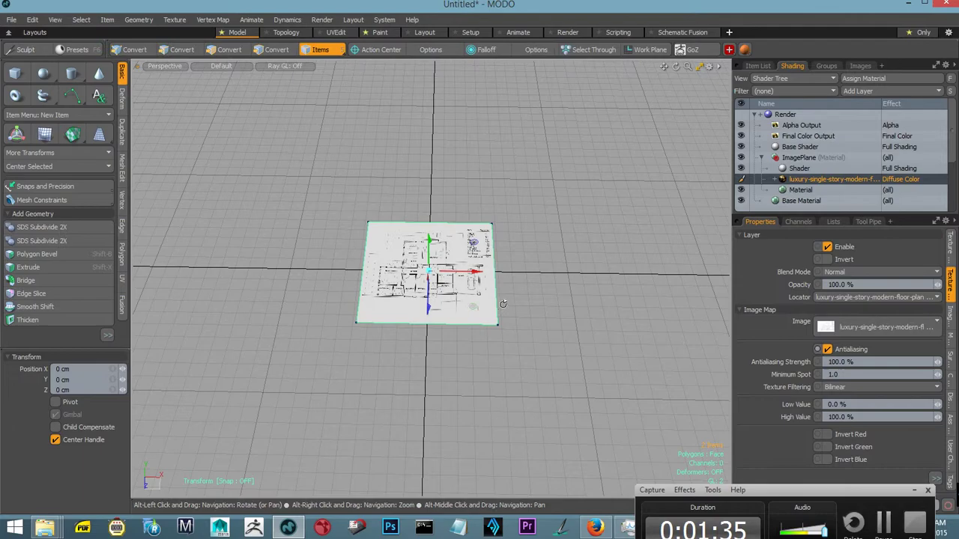
Examine the floor plan image on the plane up close and from different angles.
{"action": "scroll", "coordinate": [456, 249], "scroll_direction": "up", "scroll_amount": 5}
{"action": "middle_click_drag", "start_coordinate": [455, 249], "coordinate": [597, 212], "text": "alt"}
{"action": "left_click_drag", "start_coordinate": [597, 212], "coordinate": [550, 247], "text": "alt"}
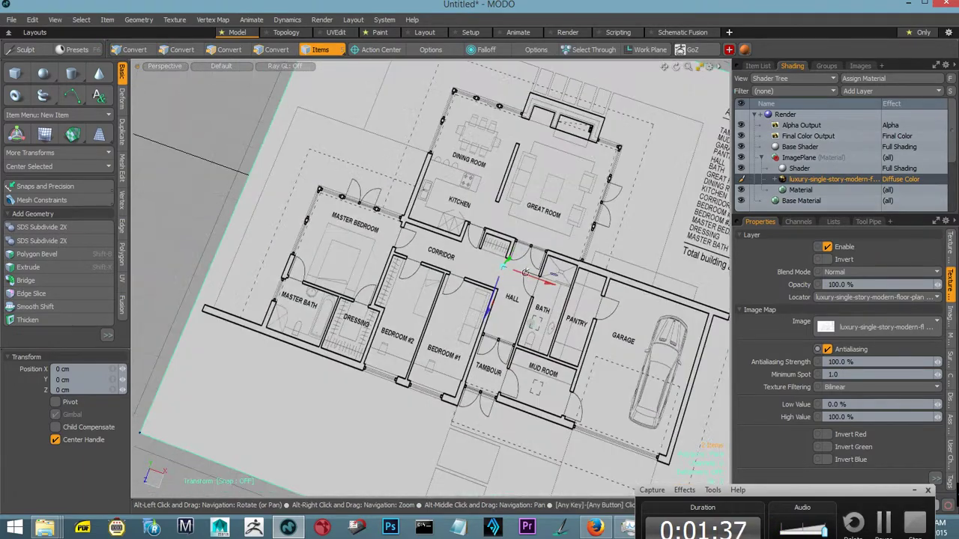
{"action": "scroll", "coordinate": [549, 247], "scroll_direction": "down", "scroll_amount": 3}
{"action": "middle_click_drag", "start_coordinate": [550, 247], "coordinate": [408, 251], "text": "alt"}
{"action": "scroll", "coordinate": [407, 251], "scroll_direction": "up", "scroll_amount": 3}
{"action": "left_click_drag", "start_coordinate": [539, 249], "coordinate": [359, 225], "text": "alt"}
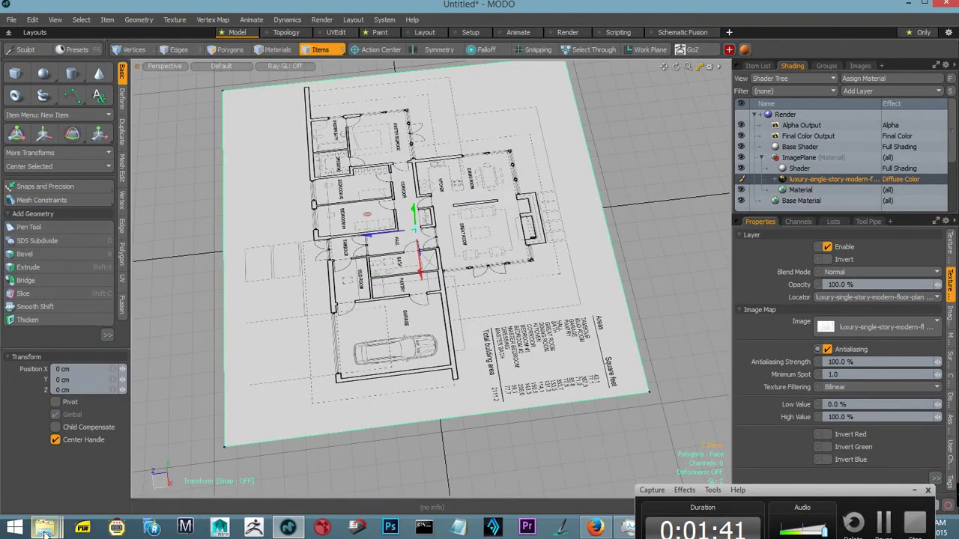
Open the original floor plan JPG from the ref32 folder in Windows Photo Viewer, check its proportions, and return to MODO.
{"action": "mouse_move", "coordinate": [45, 528]}
{"action": "left_click", "coordinate": [207, 468]}
{"action": "left_click", "coordinate": [478, 445]}
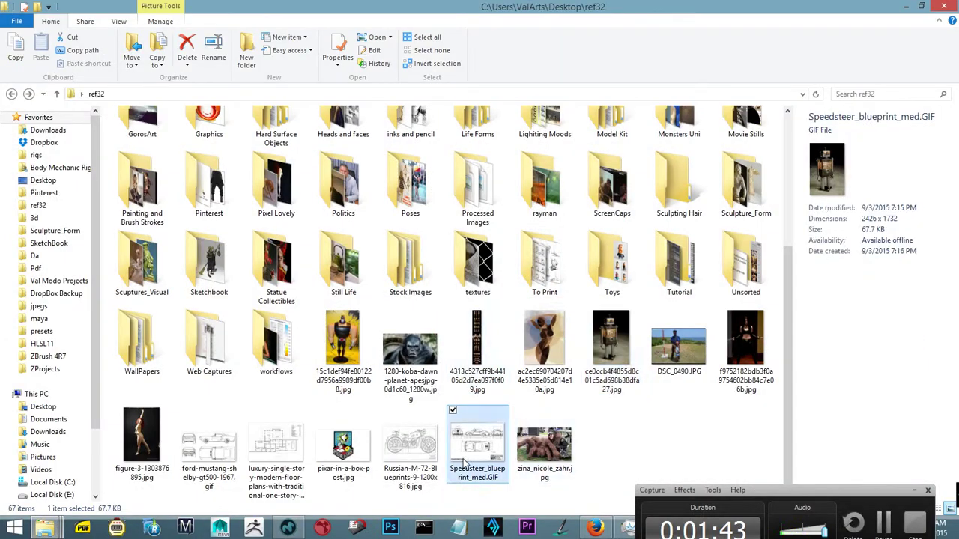
{"action": "double_click", "coordinate": [277, 446]}
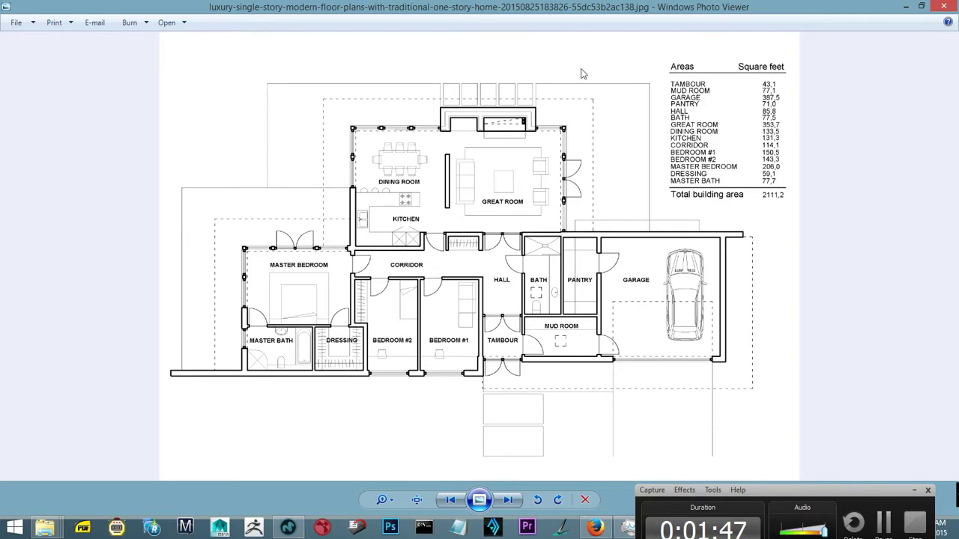
{"action": "left_click", "coordinate": [904, 6]}
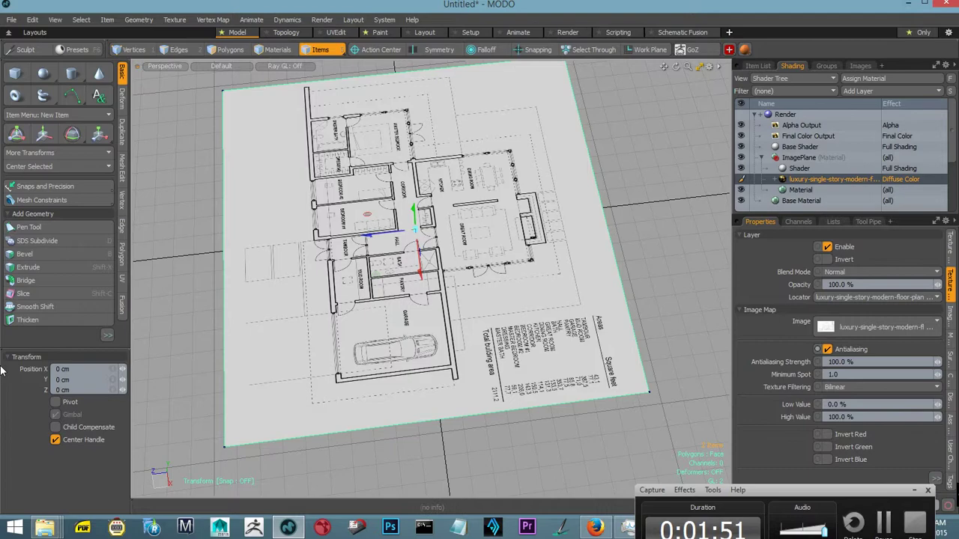
{"action": "left_click", "coordinate": [905, 6]}
{"action": "left_click_drag", "start_coordinate": [385, 273], "coordinate": [512, 254], "text": "alt"}
{"action": "left_click", "coordinate": [175, 19]}
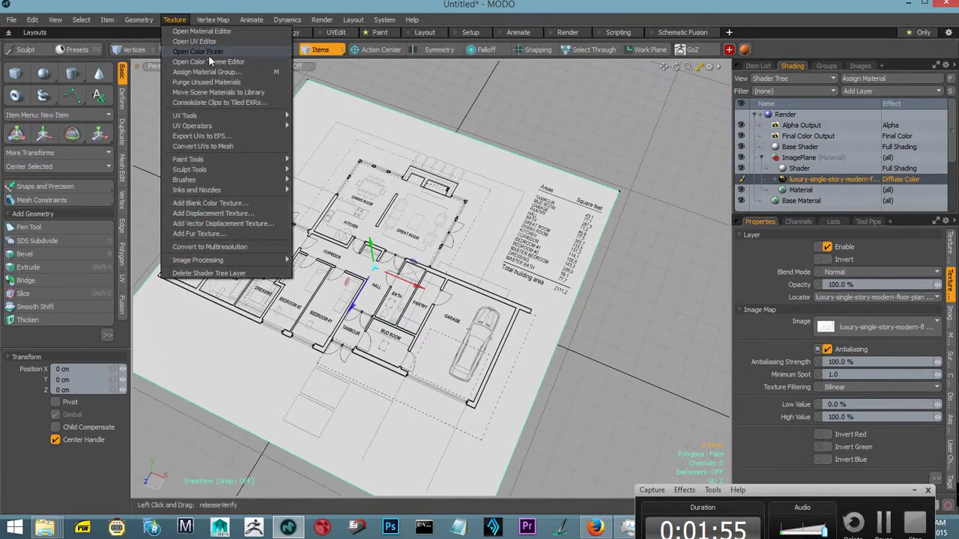
{"action": "left_click", "coordinate": [226, 39]}
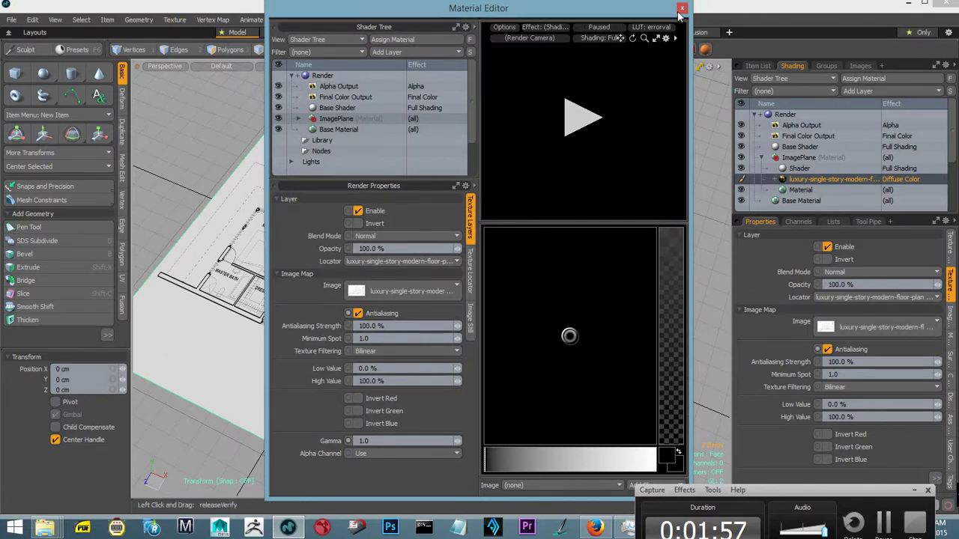
{"action": "left_click", "coordinate": [684, 6]}
Open the UV Editor, start the Create UV operation with a planar Y-axis projection, and move the editor clear of the image plane.
{"action": "left_click", "coordinate": [164, 20]}
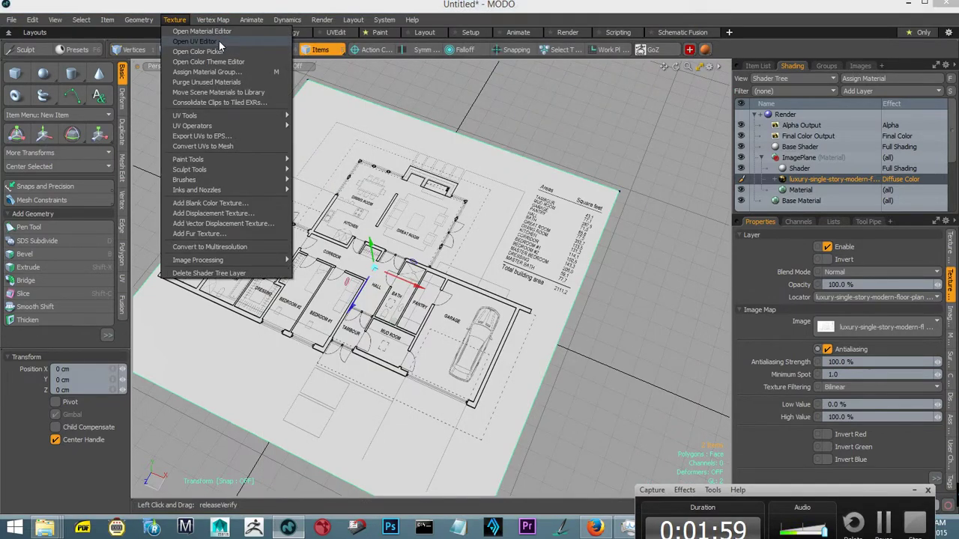
{"action": "left_click", "coordinate": [219, 40]}
{"action": "left_click_drag", "start_coordinate": [491, 146], "coordinate": [525, 86]}
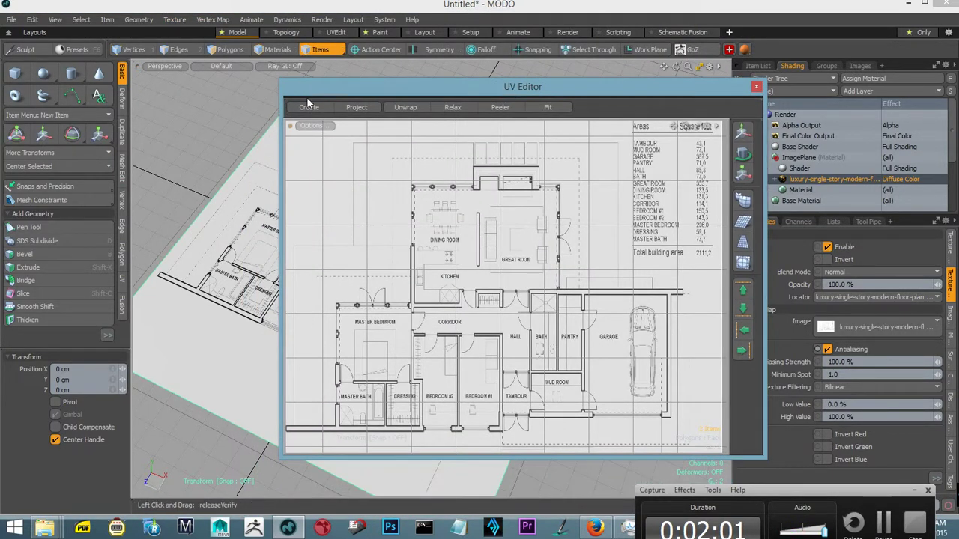
{"action": "left_click", "coordinate": [309, 107]}
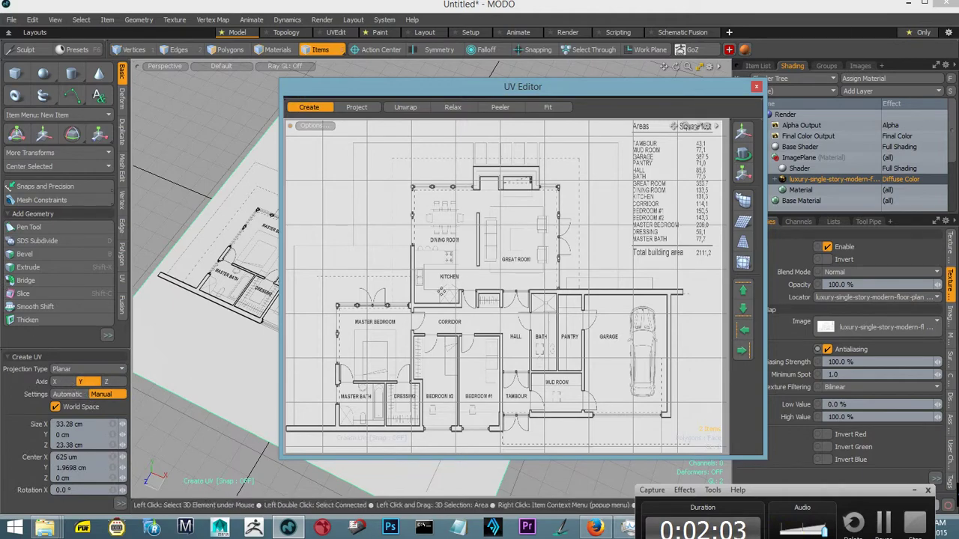
{"action": "left_click_drag", "start_coordinate": [732, 93], "coordinate": [741, 108]}
{"action": "left_click_drag", "start_coordinate": [759, 151], "coordinate": [888, 327]}
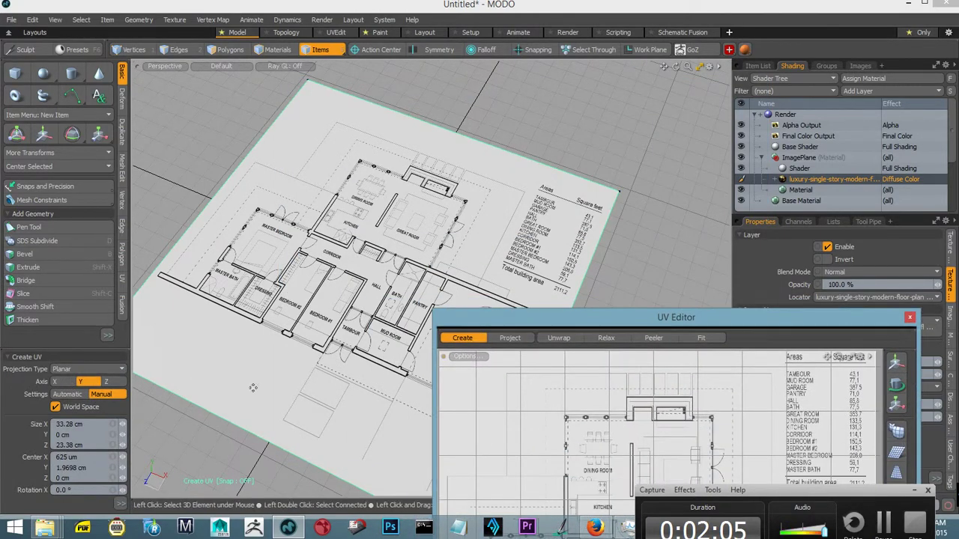
Place the planar Y-axis UV projection freehand on the image plane, centred at about X 2.37, Y -5 and Z -3.17 cm.
{"action": "left_click_drag", "start_coordinate": [452, 196], "coordinate": [389, 128], "text": "alt"}
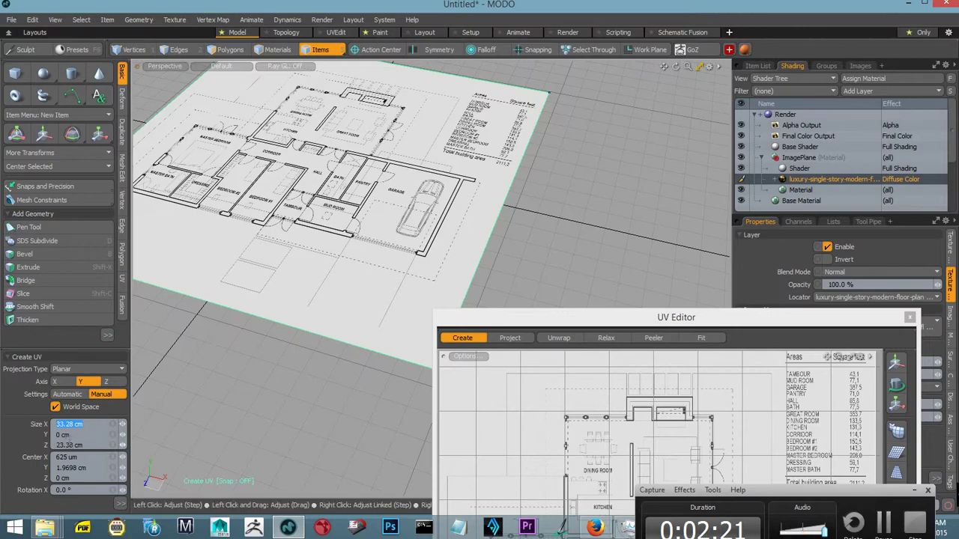
{"action": "left_click_drag", "start_coordinate": [349, 310], "coordinate": [238, 359], "text": "alt"}
{"action": "scroll", "coordinate": [277, 274], "scroll_direction": "down", "scroll_amount": 5}
{"action": "left_click_drag", "start_coordinate": [276, 274], "coordinate": [423, 254], "text": "alt"}
{"action": "scroll", "coordinate": [417, 225], "scroll_direction": "up", "scroll_amount": 2}
{"action": "left_click_drag", "start_coordinate": [413, 187], "coordinate": [337, 215], "text": "alt"}
{"action": "scroll", "coordinate": [337, 215], "scroll_direction": "up", "scroll_amount": 3}
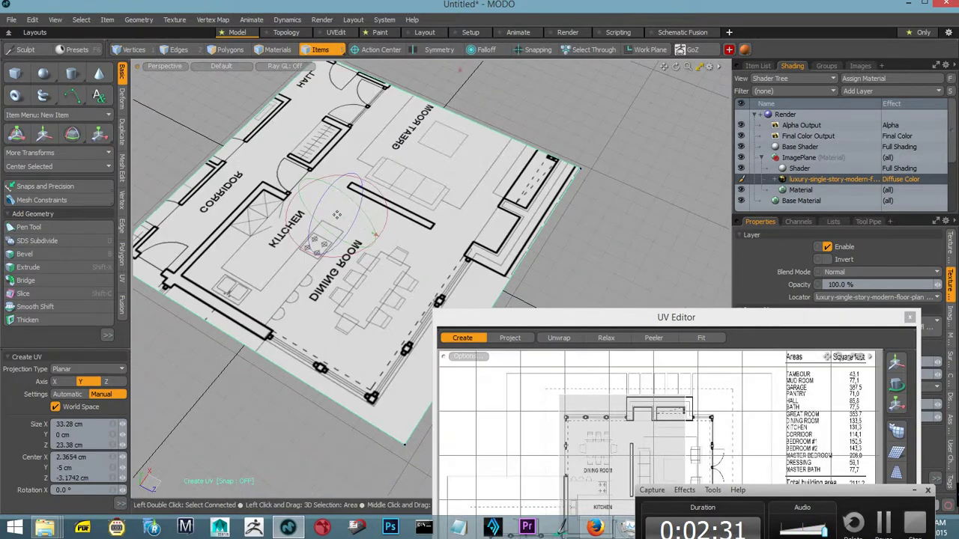
{"action": "left_click_drag", "start_coordinate": [222, 413], "coordinate": [182, 322], "text": "alt"}
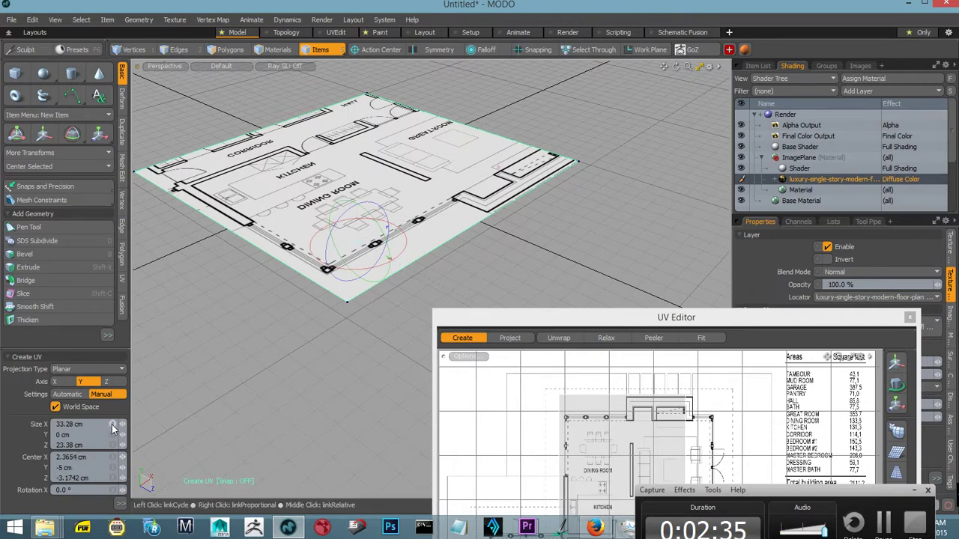
Set the UV projection's centre to 0 cm on X, Y and Z together.
{"action": "left_click", "coordinate": [109, 458]}
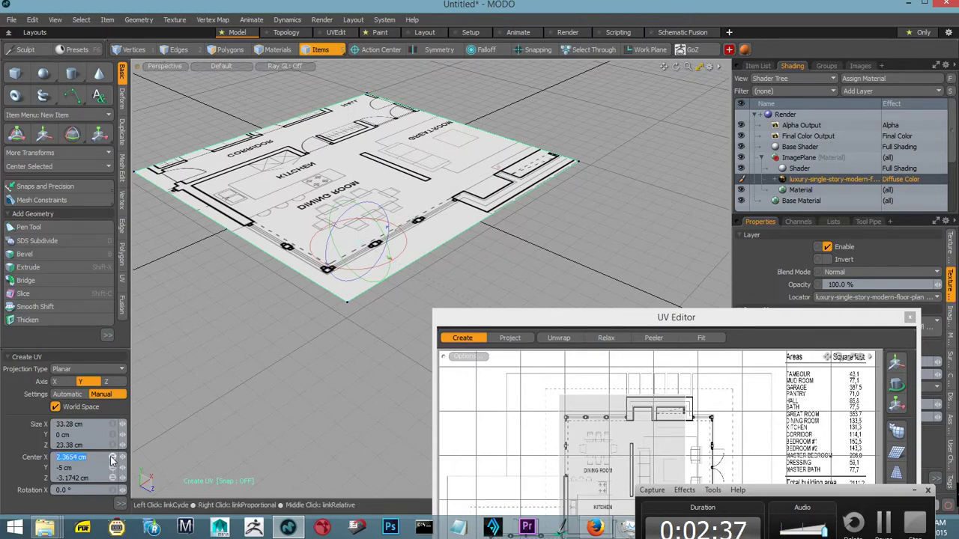
{"action": "key", "text": "Return"}
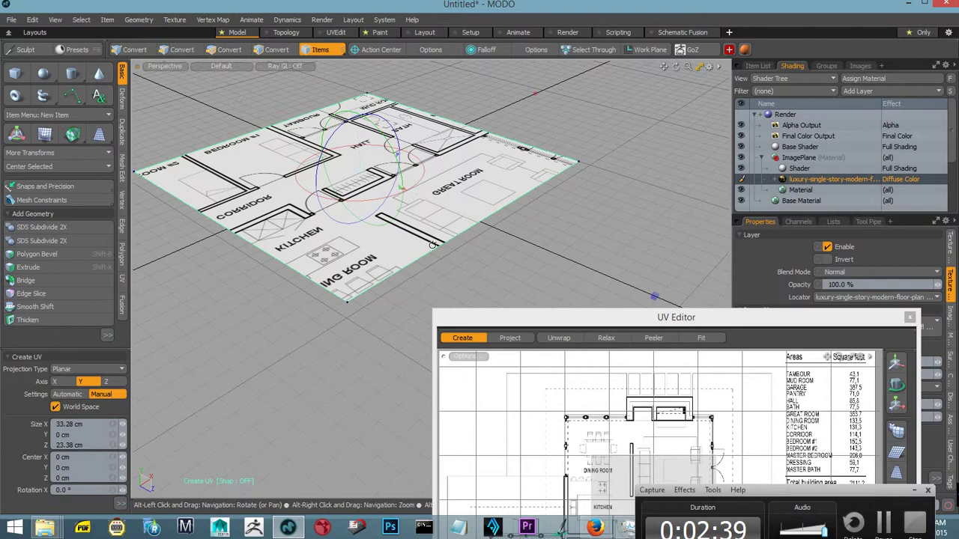
{"action": "left_click_drag", "start_coordinate": [190, 318], "coordinate": [300, 270], "text": "alt"}
{"action": "scroll", "coordinate": [300, 269], "scroll_direction": "down", "scroll_amount": 4}
{"action": "left_click_drag", "start_coordinate": [375, 225], "coordinate": [425, 202], "text": "alt"}
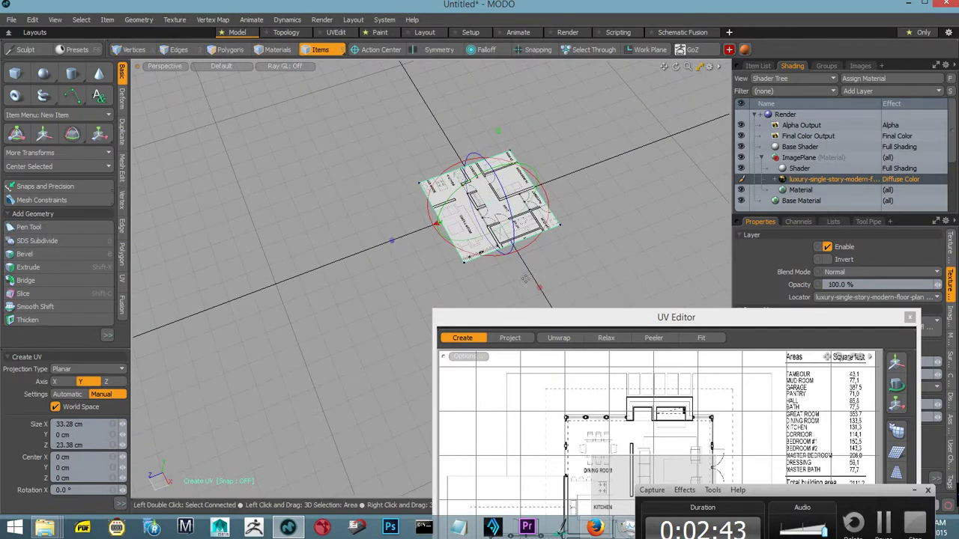
Link the UV projection's sizes proportionally and set Size X to 23 cm, reducing it further to about 11.7 cm.
{"action": "scroll", "coordinate": [508, 236], "scroll_direction": "up", "scroll_amount": 5}
{"action": "left_click_drag", "start_coordinate": [472, 200], "coordinate": [471, 225]}
{"action": "scroll", "coordinate": [471, 225], "scroll_direction": "down", "scroll_amount": 6}
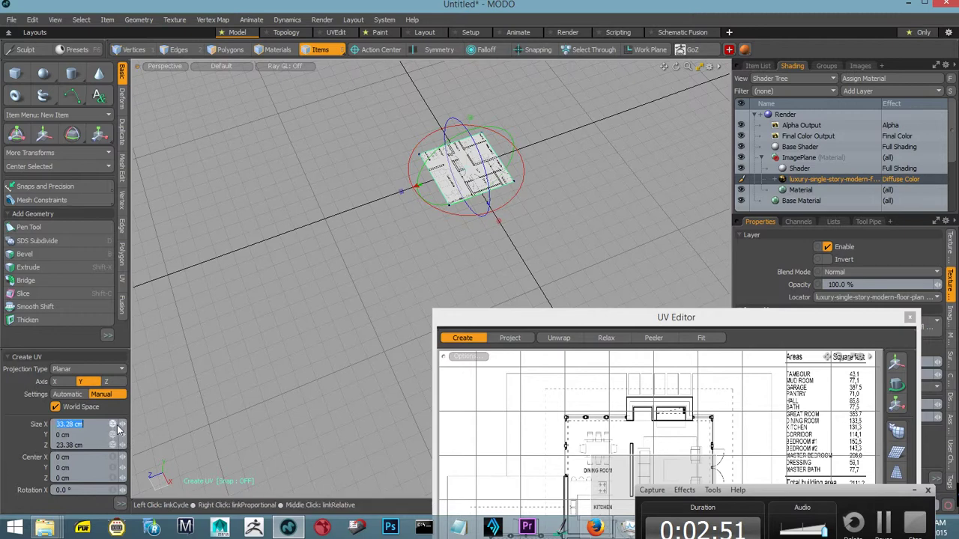
{"action": "type", "text": "23"}
{"action": "key", "text": "Return"}
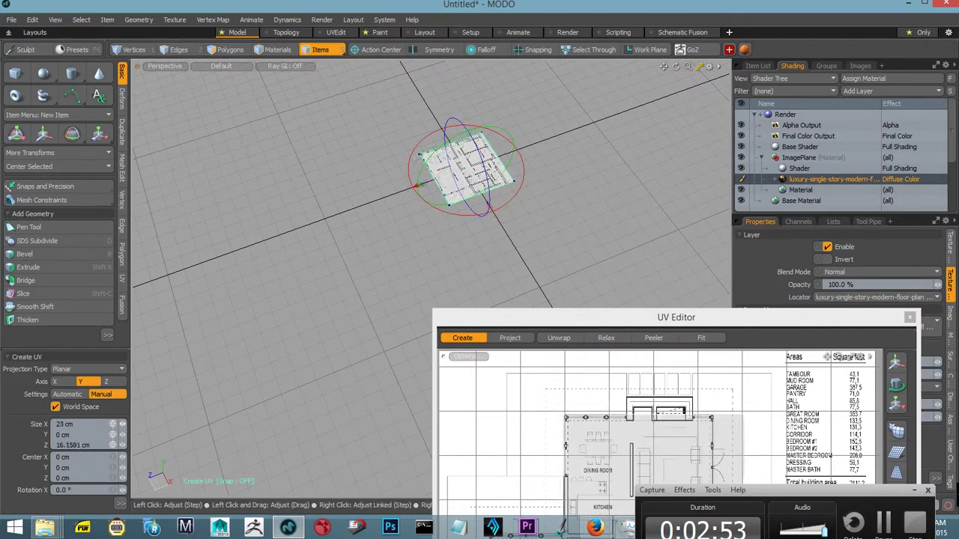
{"action": "right_click_drag", "start_coordinate": [122, 424], "coordinate": [38, 424]}
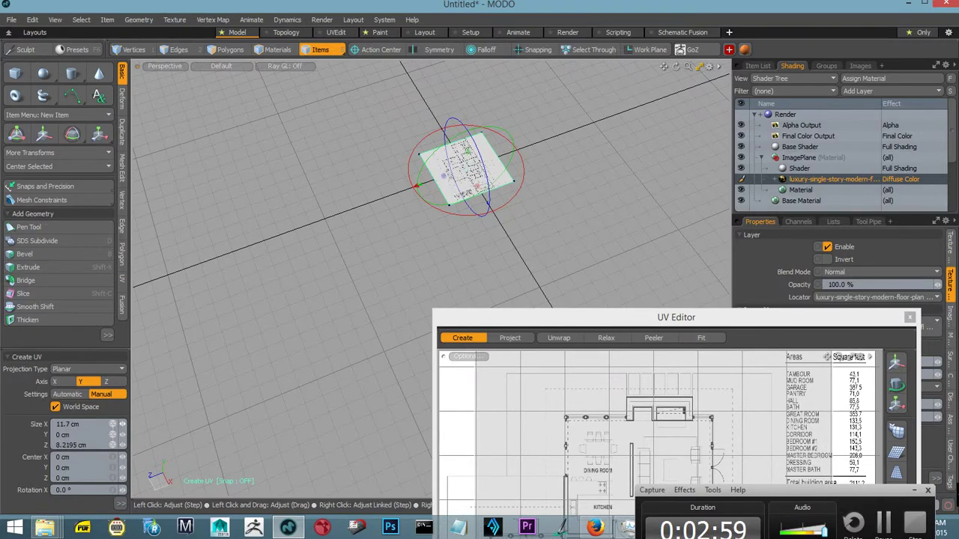
Reduce the UV projection's linked Size X to about 9.26 cm so the whole floor plan fits on the plane, and leave Create UV.
{"action": "scroll", "coordinate": [347, 313], "scroll_direction": "up", "scroll_amount": 4}
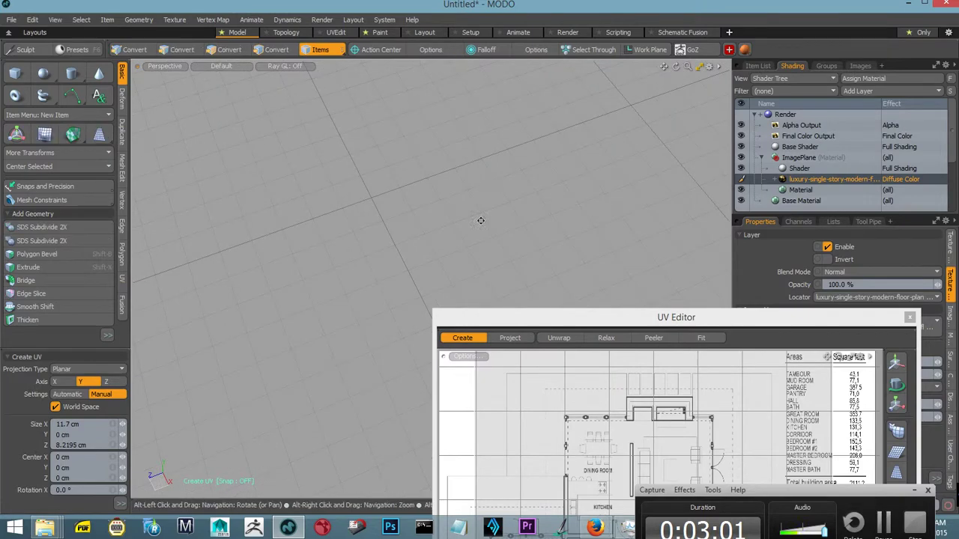
{"action": "left_click_drag", "start_coordinate": [481, 221], "coordinate": [405, 299], "text": "alt+shift"}
{"action": "scroll", "coordinate": [425, 224], "scroll_direction": "up", "scroll_amount": 2}
{"action": "left_click_drag", "start_coordinate": [425, 224], "coordinate": [442, 179], "text": "alt"}
{"action": "scroll", "coordinate": [479, 229], "scroll_direction": "up", "scroll_amount": 3}
{"action": "left_click", "coordinate": [113, 425]}
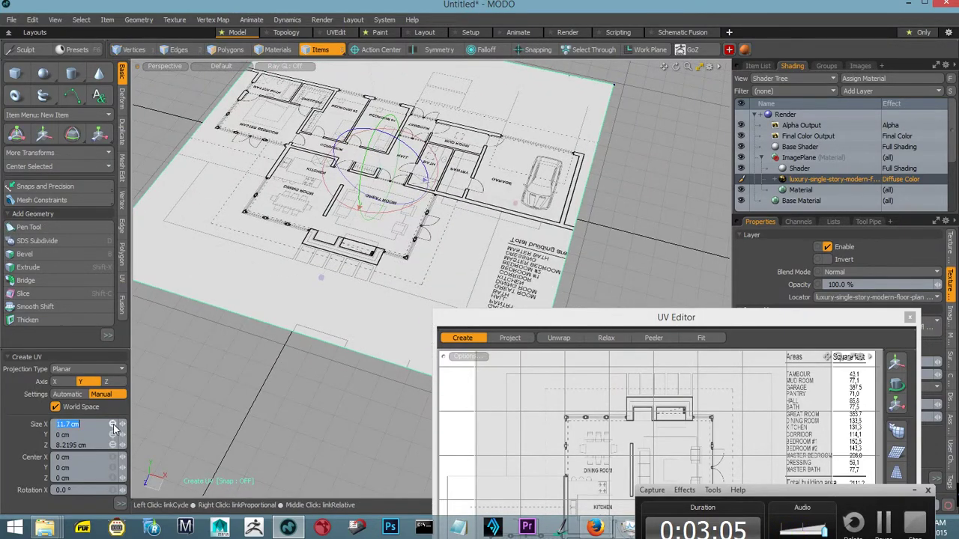
{"action": "left_click_drag", "start_coordinate": [122, 425], "coordinate": [110, 425]}
{"action": "right_click_drag", "start_coordinate": [110, 425], "coordinate": [91, 425]}
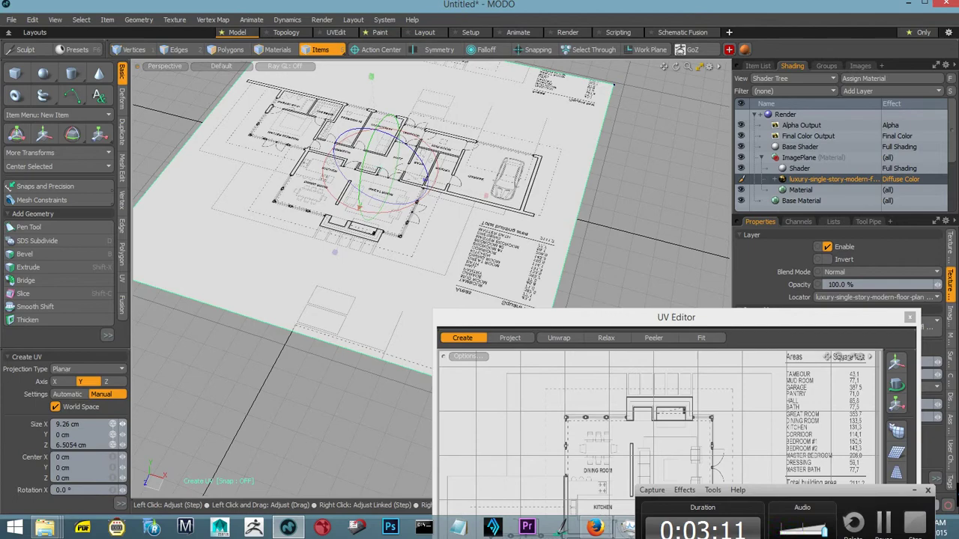
{"action": "left_click_drag", "start_coordinate": [97, 426], "coordinate": [124, 427]}
{"action": "left_click_drag", "start_coordinate": [315, 264], "coordinate": [511, 204], "text": "alt"}
{"action": "key", "text": "w"}
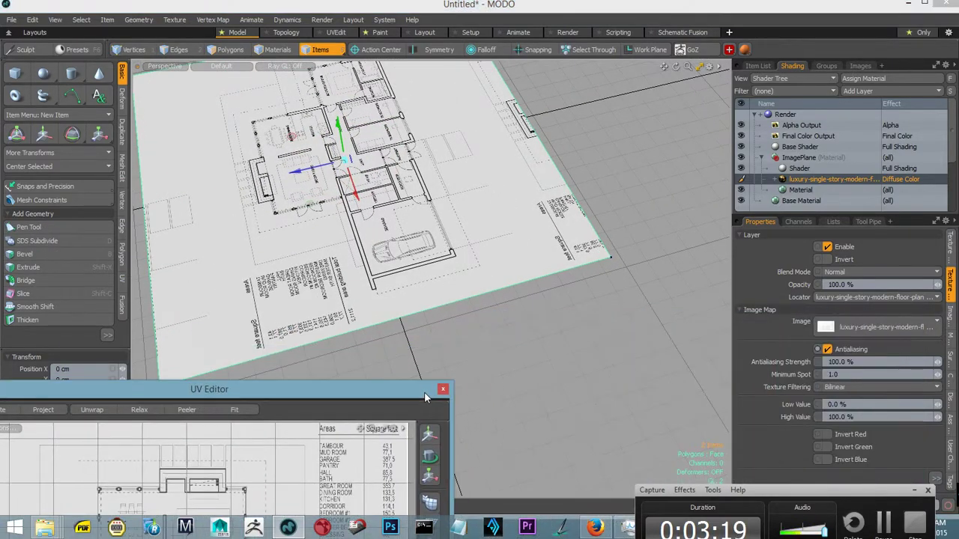
Try to add a loop slice to the image plane while still in item selection mode.
{"action": "left_click_drag", "start_coordinate": [349, 394], "coordinate": [477, 368]}
{"action": "left_click_drag", "start_coordinate": [566, 274], "coordinate": [572, 309], "text": "alt+shift"}
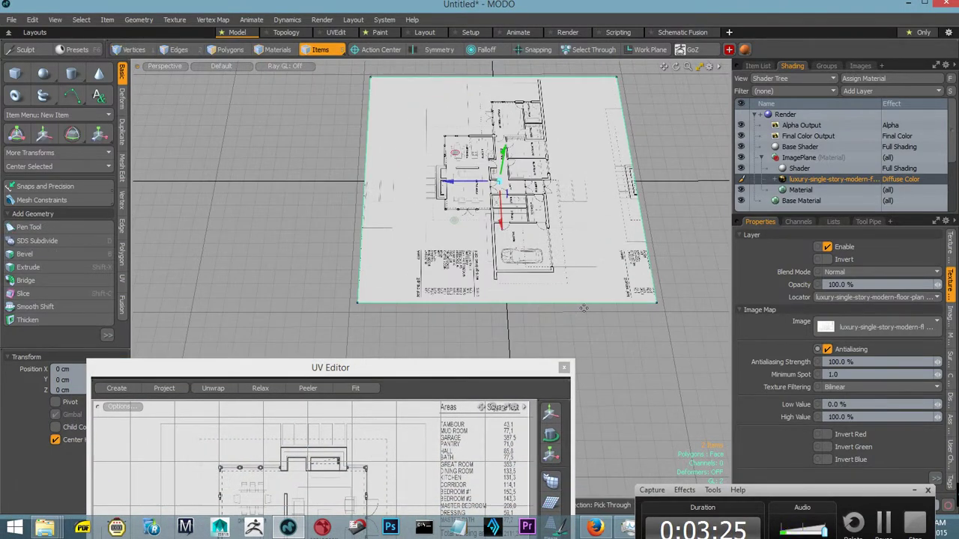
{"action": "key", "text": "ctrl+3"}
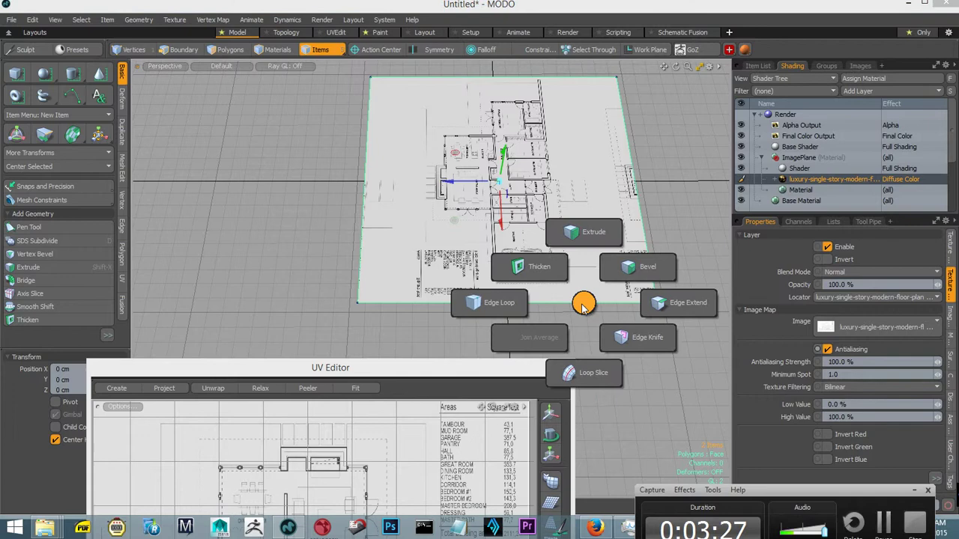
{"action": "left_click", "coordinate": [595, 379]}
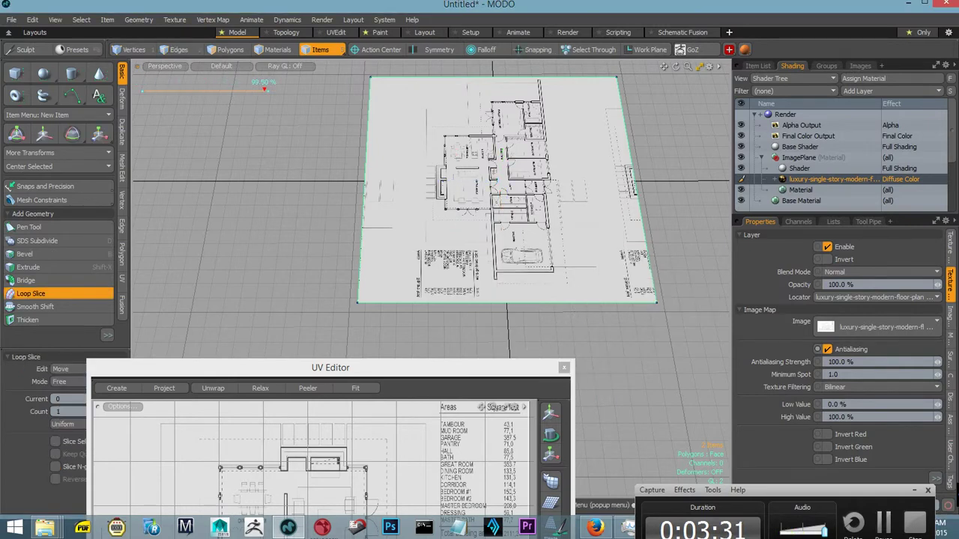
{"action": "key", "text": "space"}
Loop slice the plane through its garage-end edge at about 84.9%, separating the repeated image strip beyond the bedroom side.
{"action": "left_click", "coordinate": [185, 51]}
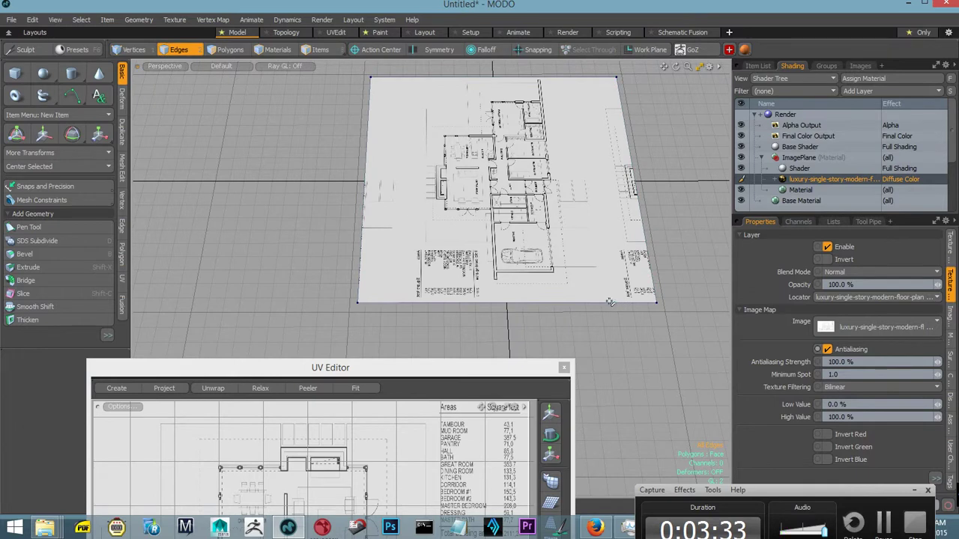
{"action": "left_click", "coordinate": [607, 303]}
{"action": "key", "text": "ctrl+space"}
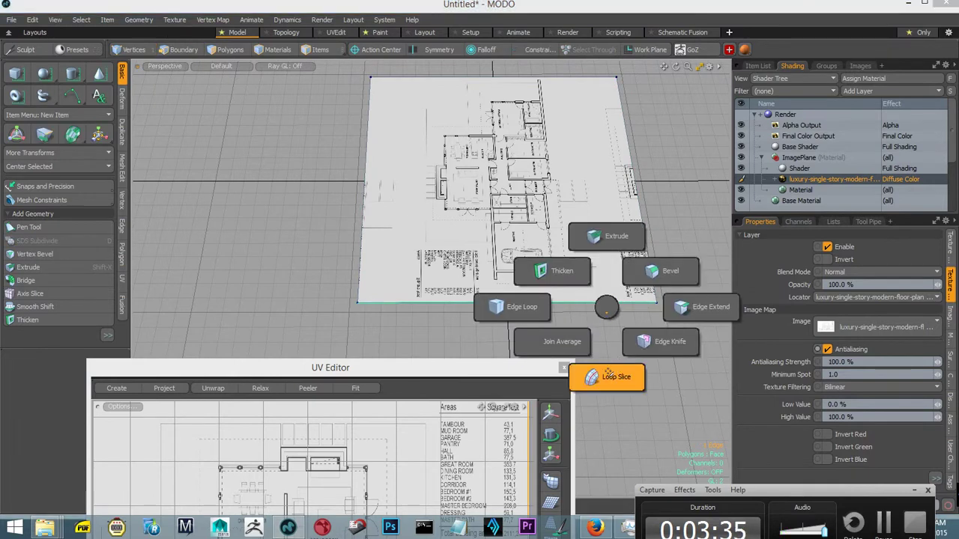
{"action": "left_click", "coordinate": [608, 372]}
{"action": "left_click_drag", "start_coordinate": [583, 304], "coordinate": [685, 304]}
{"action": "left_click_drag", "start_coordinate": [394, 304], "coordinate": [398, 302], "text": "shift"}
{"action": "key", "text": "ctrl+z"}
{"action": "key", "text": "space"}
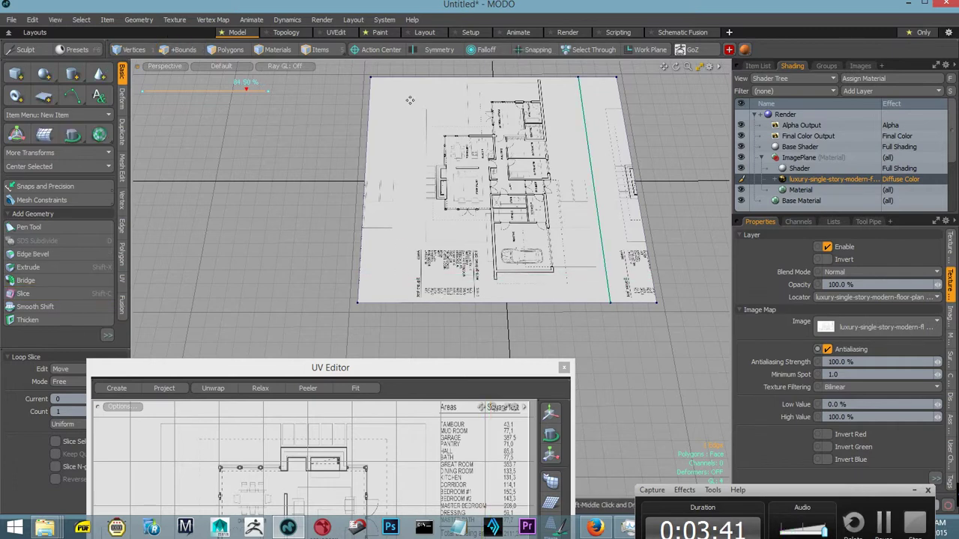
Try to add a second loop slice using the plane's outer edge on the great-room side.
{"action": "left_click_drag", "start_coordinate": [367, 129], "coordinate": [372, 129], "text": "shift"}
{"action": "key", "text": "ctrl+z"}
{"action": "left_click", "coordinate": [367, 129], "text": "shift"}
{"action": "key", "text": "ctrl+z"}
{"action": "key", "text": "2"}
{"action": "key", "text": "w"}
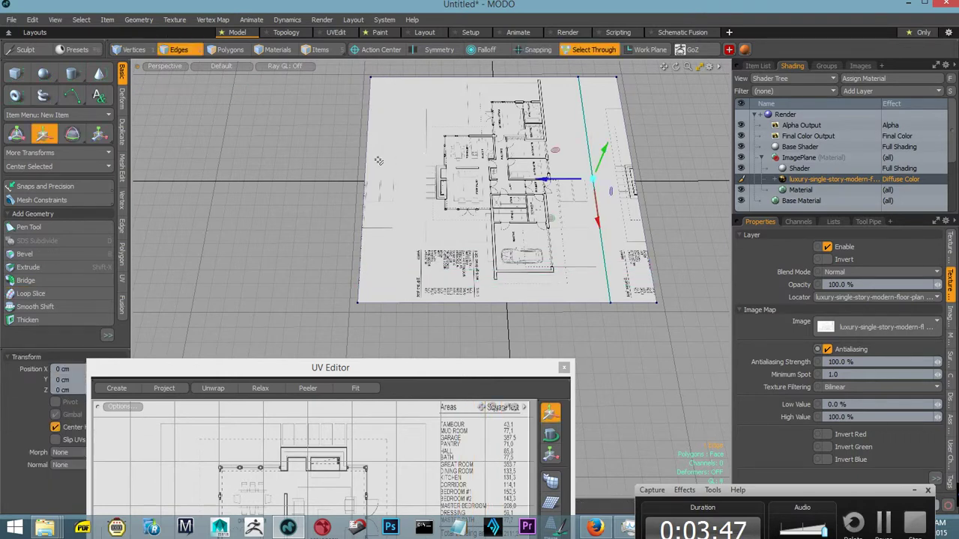
{"action": "key", "text": "q"}
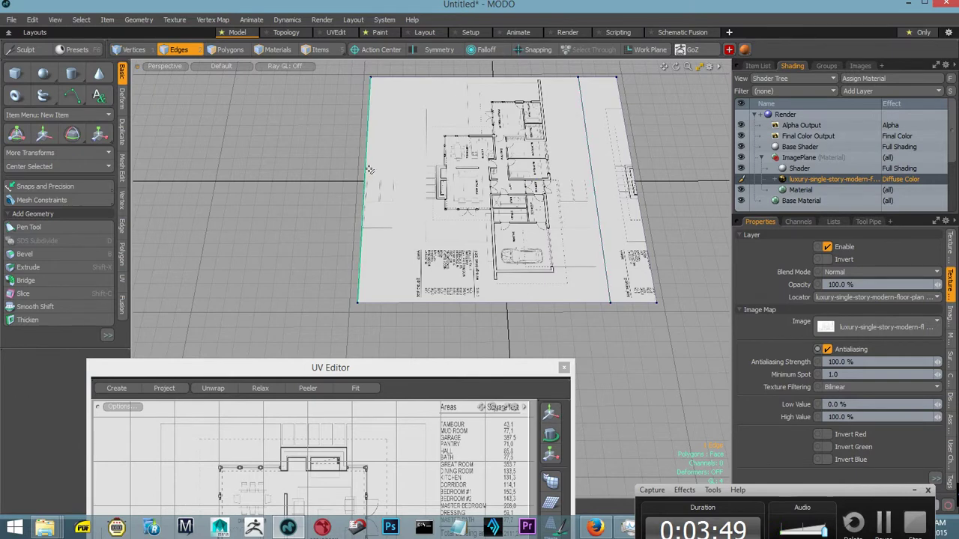
{"action": "key", "text": "ctrl+space"}
{"action": "left_click", "coordinate": [375, 233]}
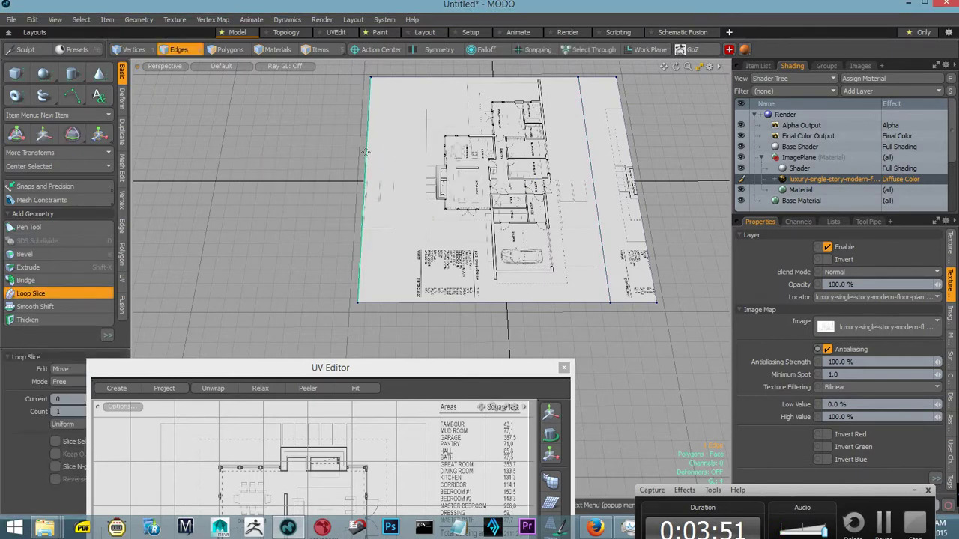
Loop slice the plane through the edge opposite the garage end, separating the repeated image strip beyond the great-room side.
{"action": "key", "text": "q"}
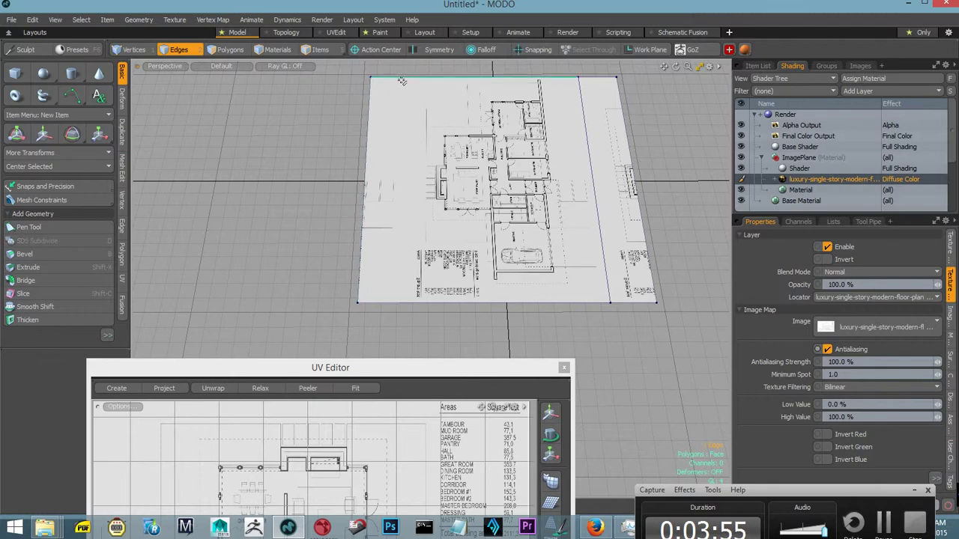
{"action": "key", "text": "alt+x"}
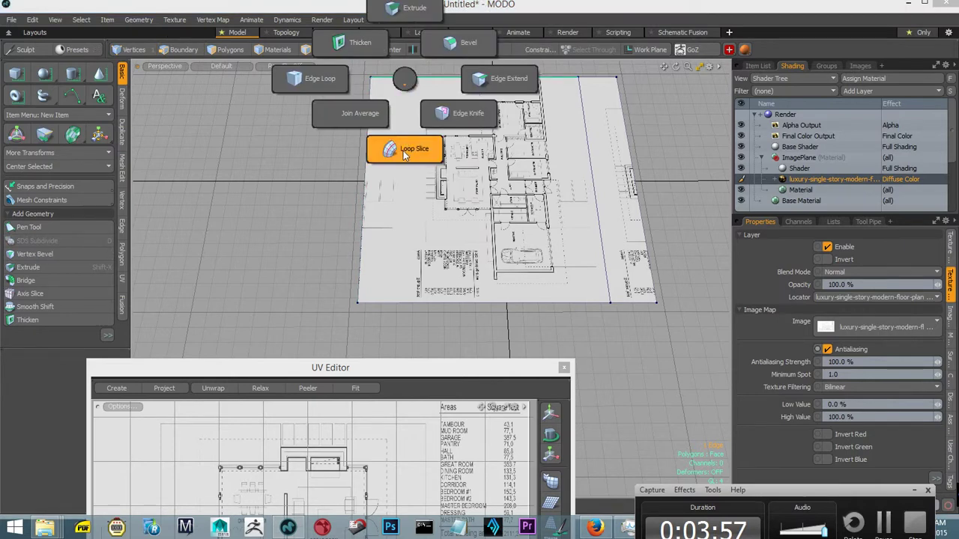
{"action": "left_click", "coordinate": [407, 150]}
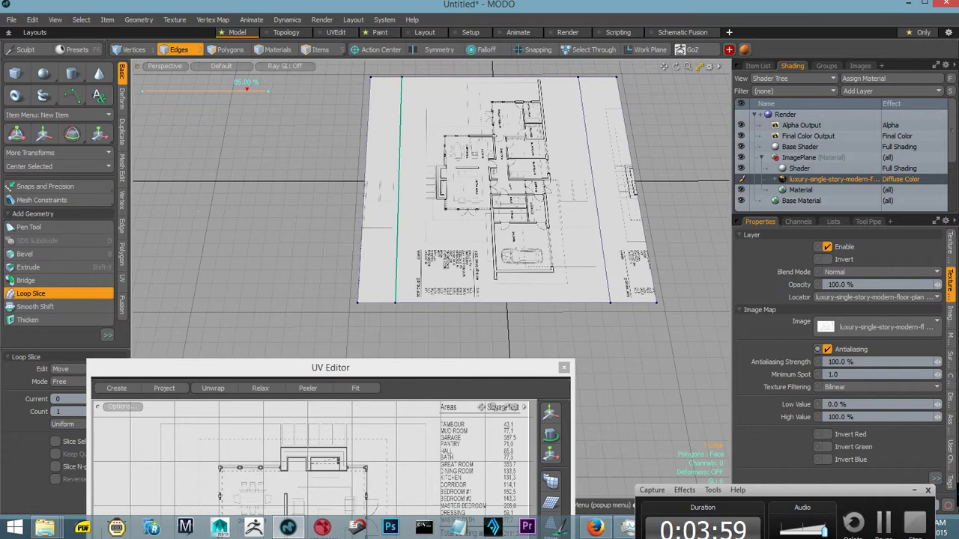
{"action": "key", "text": "w"}
Delete the two outer polygon strips showing the repeated image and return to item selection mode.
{"action": "key", "text": "3"}
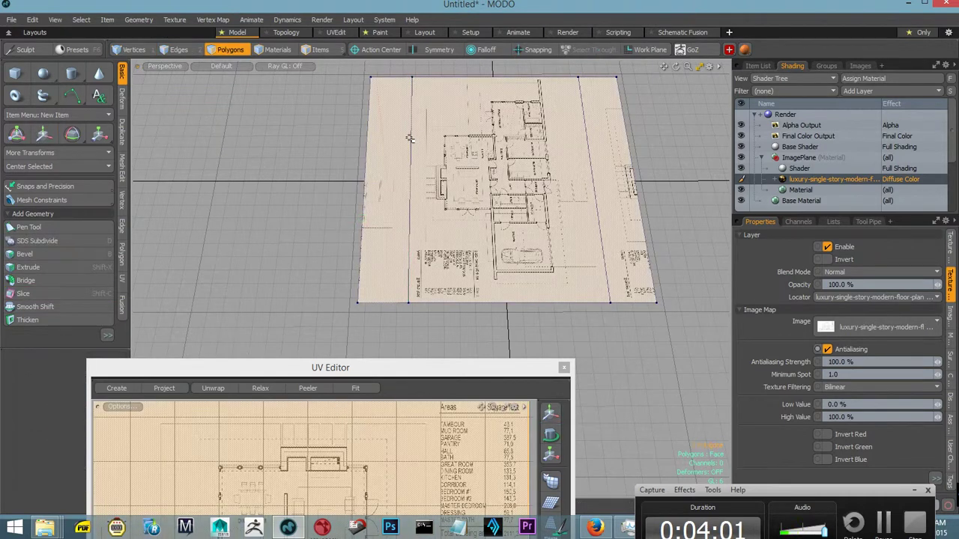
{"action": "left_click", "coordinate": [403, 143]}
{"action": "left_click", "coordinate": [607, 211], "text": "shift"}
{"action": "key", "text": "Delete"}
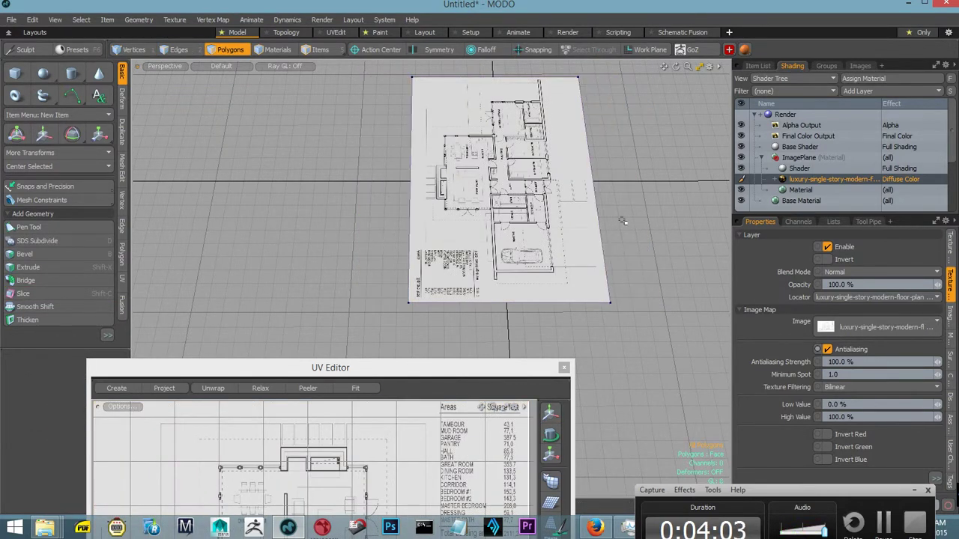
{"action": "left_click", "coordinate": [318, 50]}
Examine the cropped floor plan plane from several angles and place the UV Editor beside it to compare the image.
{"action": "left_click_drag", "start_coordinate": [344, 202], "coordinate": [448, 231], "text": "alt"}
{"action": "scroll", "coordinate": [365, 211], "scroll_direction": "up", "scroll_amount": 3}
{"action": "left_click_drag", "start_coordinate": [364, 211], "coordinate": [615, 194], "text": "alt"}
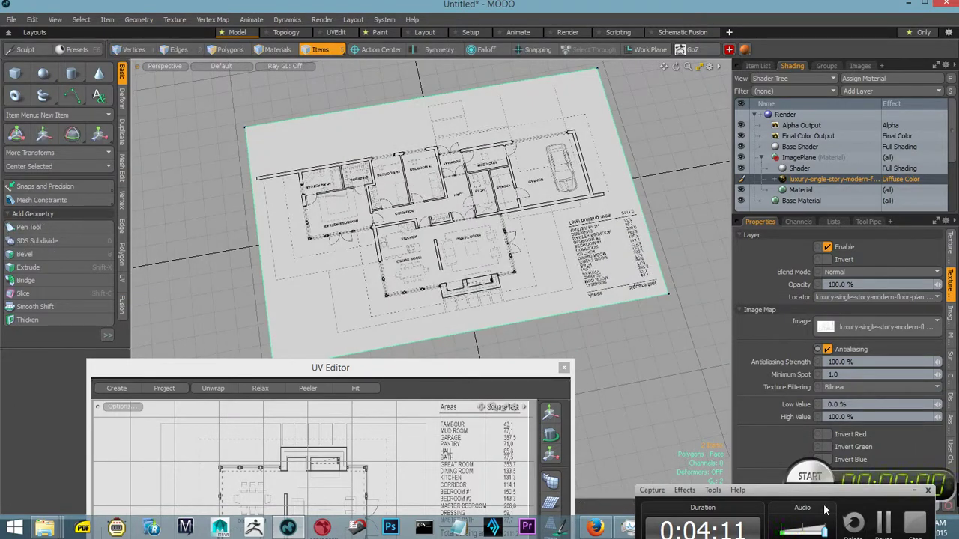
{"action": "left_click_drag", "start_coordinate": [789, 495], "coordinate": [513, 403]}
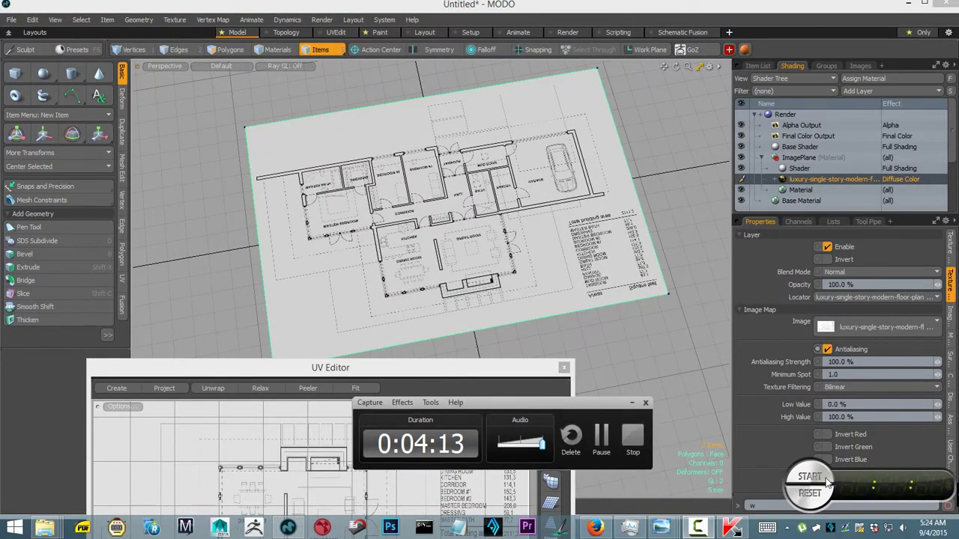
{"action": "left_click_drag", "start_coordinate": [589, 331], "coordinate": [449, 337], "text": "alt"}
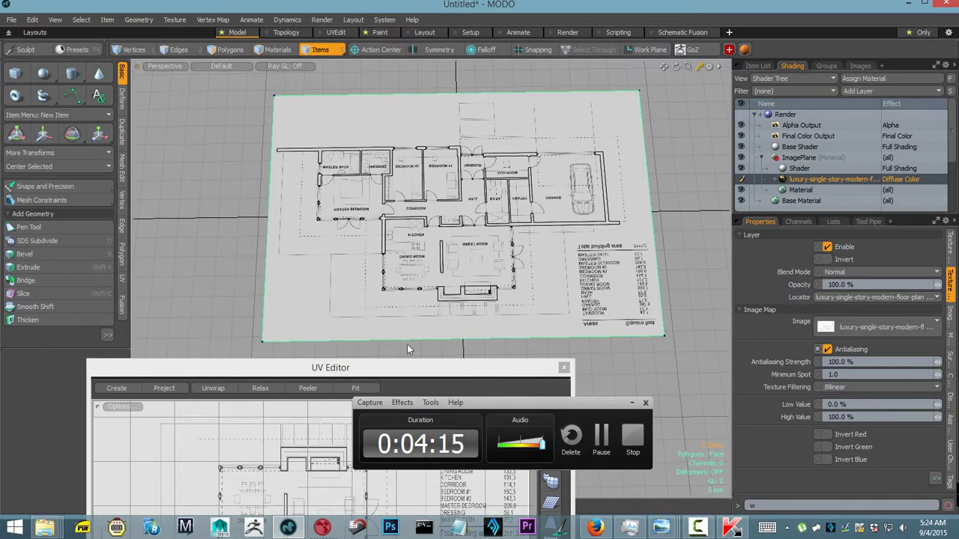
{"action": "left_click_drag", "start_coordinate": [390, 366], "coordinate": [770, 140]}
{"action": "left_click_drag", "start_coordinate": [262, 231], "coordinate": [166, 264], "text": "alt+shift"}
{"action": "left_click_drag", "start_coordinate": [8, 13], "coordinate": [16, 19]}
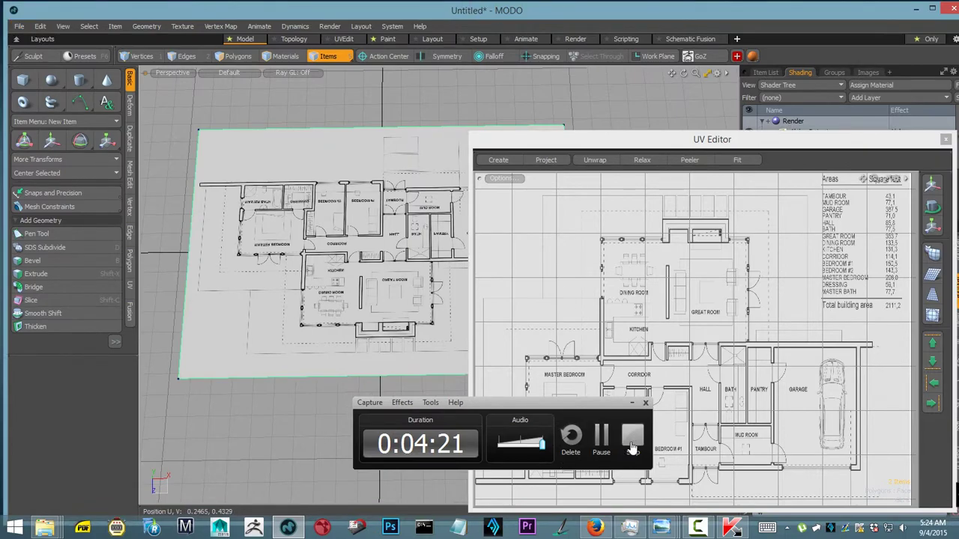